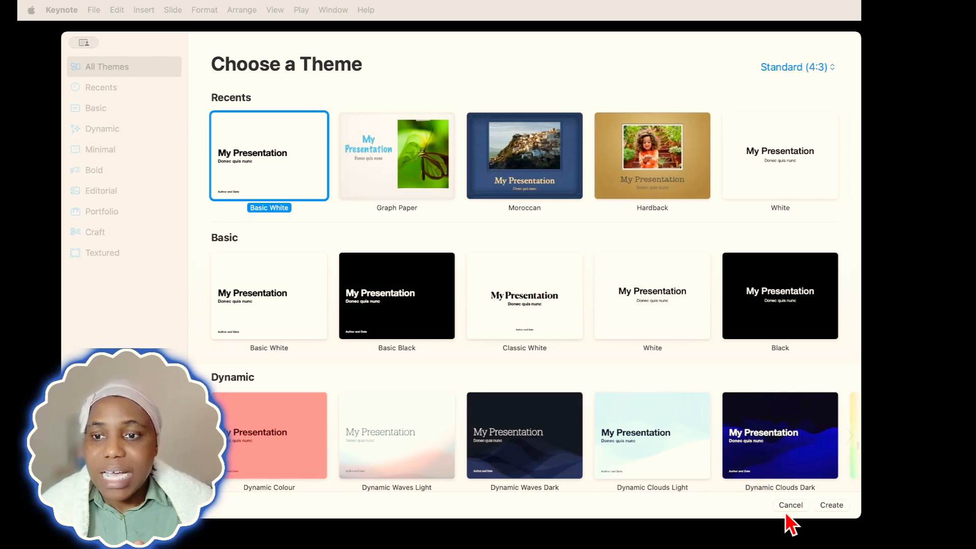
- Create a Standard (4:3) presentation with the Basic White theme and delete the title, subtitle and author placeholders from the slide
{"action": "left_click", "coordinate": [833, 505]}
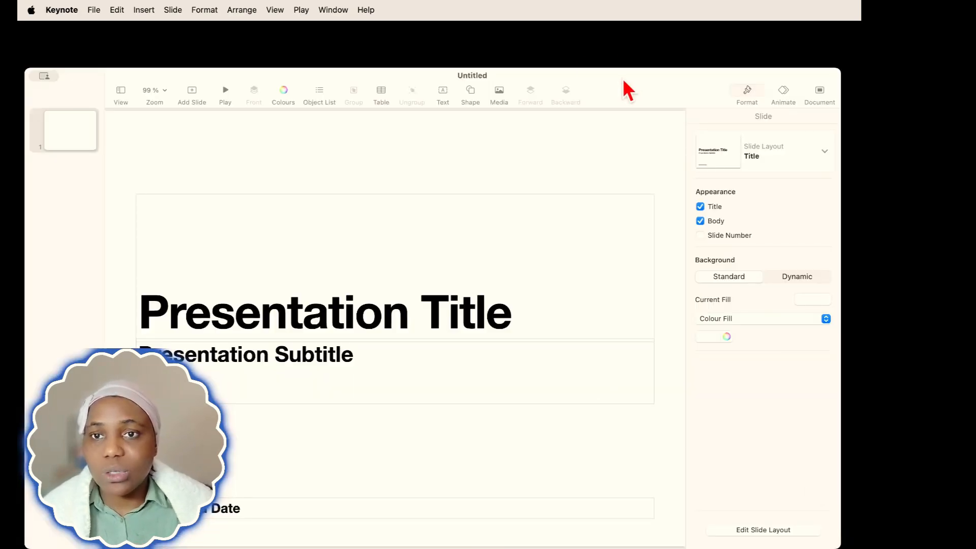
{"action": "left_click_drag", "start_coordinate": [625, 91], "coordinate": [624, 70]}
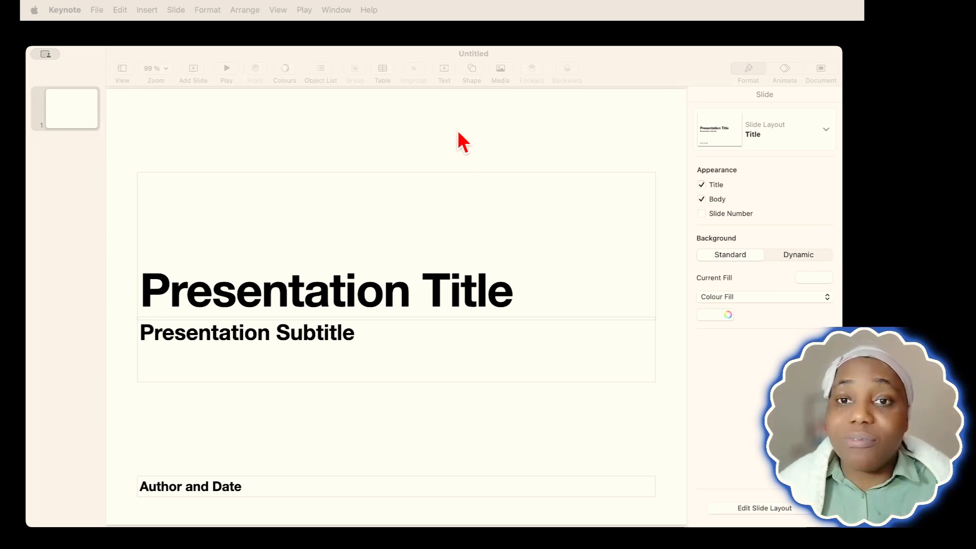
{"action": "left_click", "coordinate": [466, 141]}
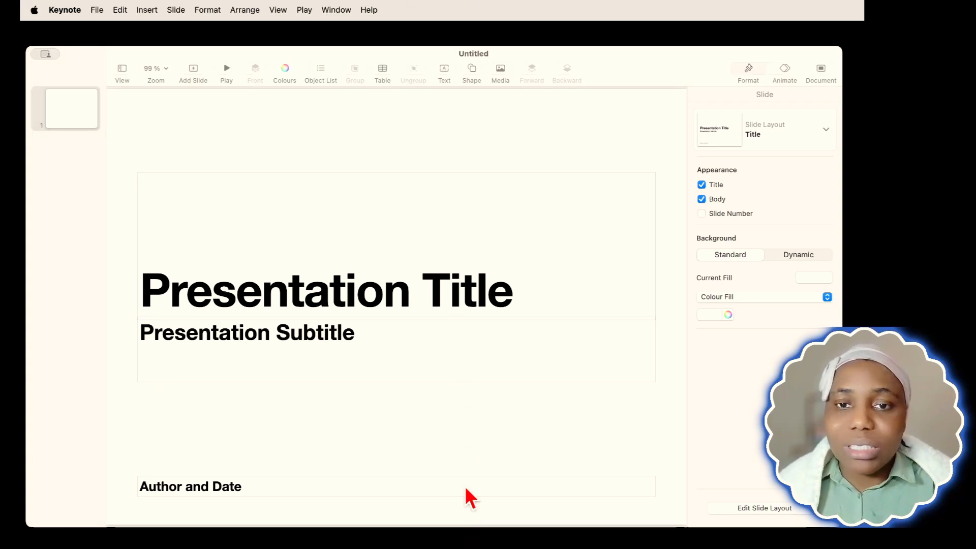
{"action": "left_click_drag", "start_coordinate": [446, 150], "coordinate": [466, 512]}
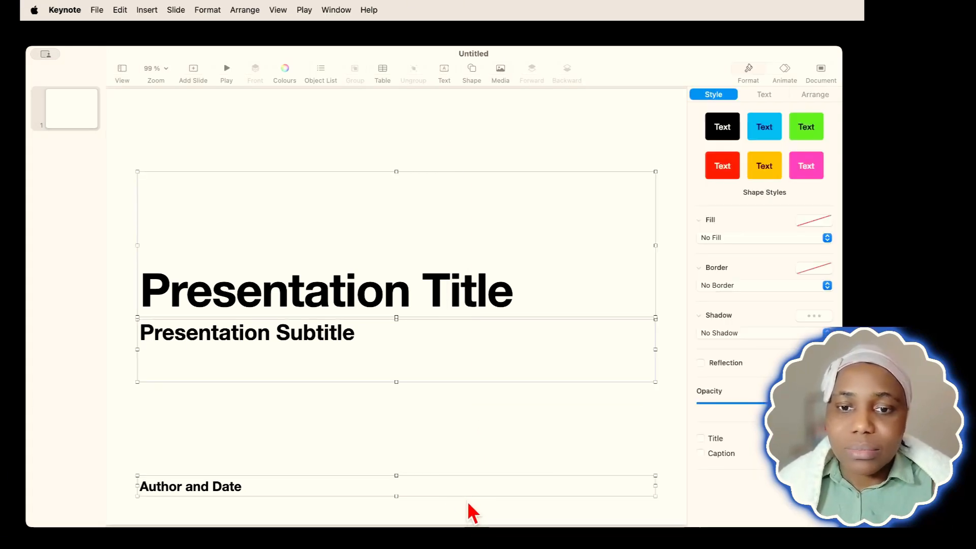
{"action": "key", "text": "Delete"}
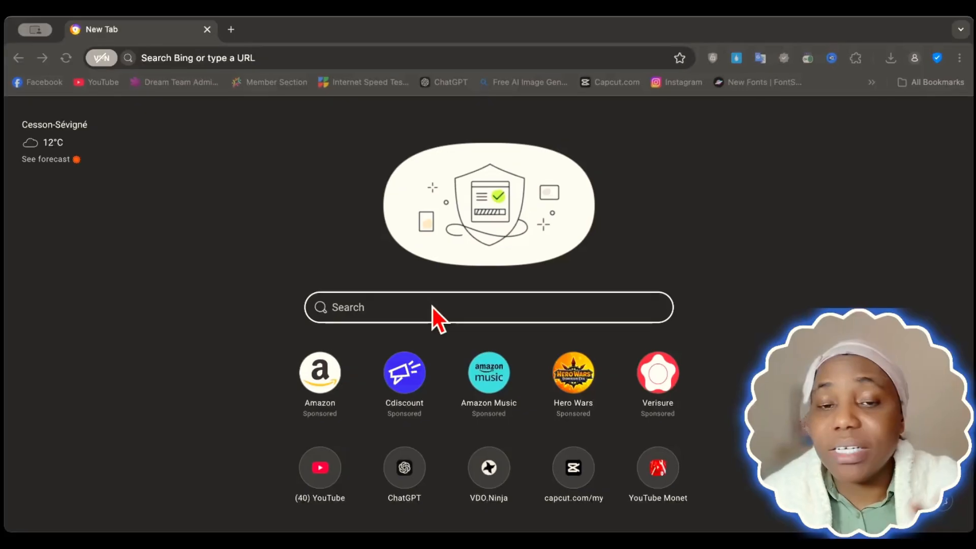
- Switch to the web browser and search for "facebook cover size"
{"action": "left_click", "coordinate": [432, 307]}
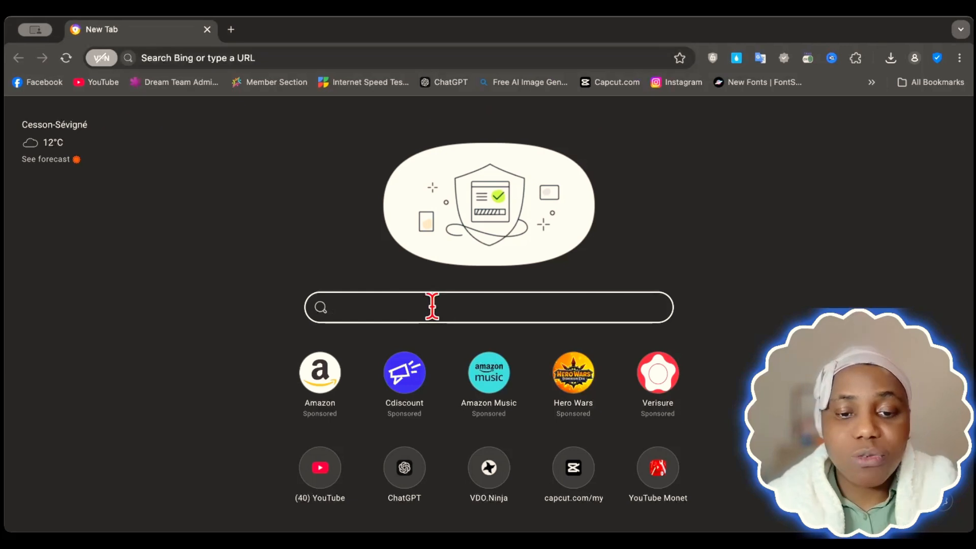
{"action": "type", "text": "faceb"}
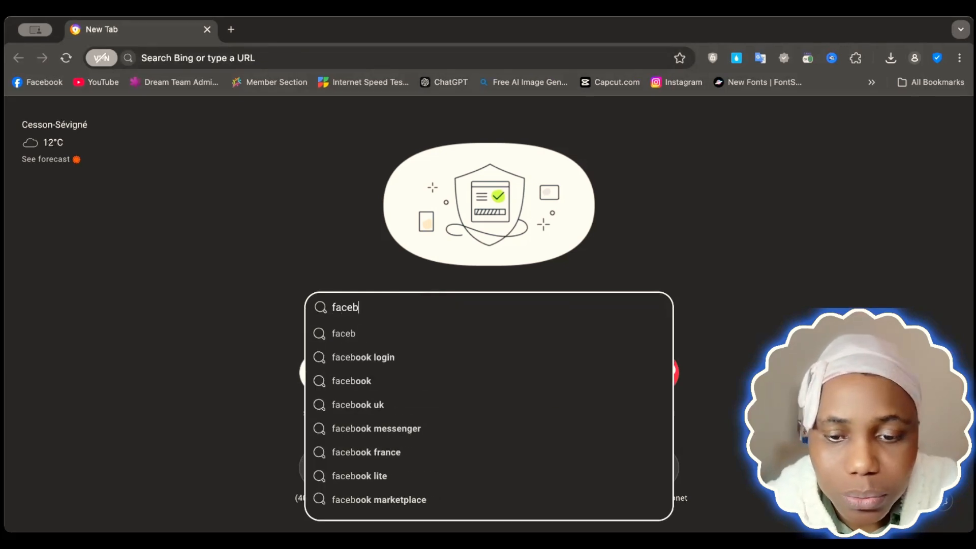
{"action": "type", "text": "ook cover "}
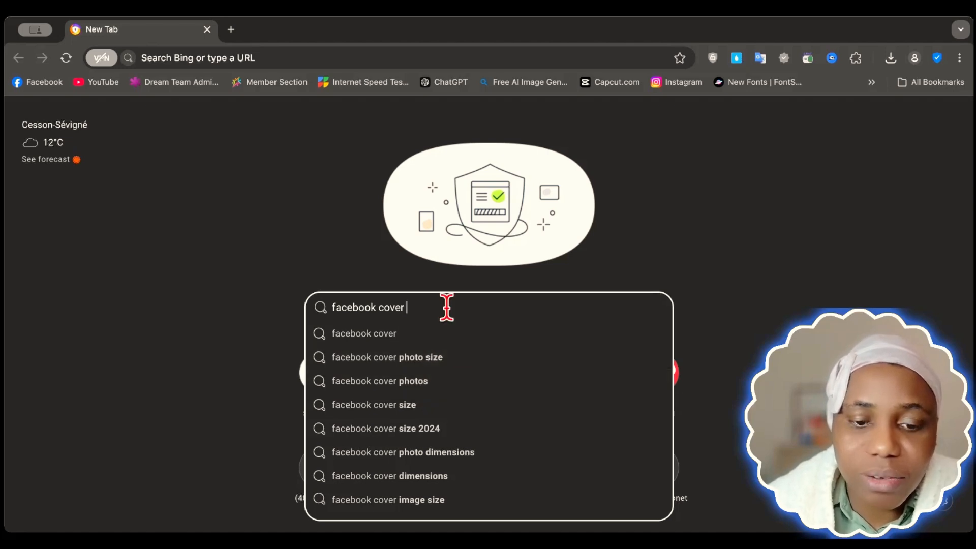
{"action": "type", "text": "si"}
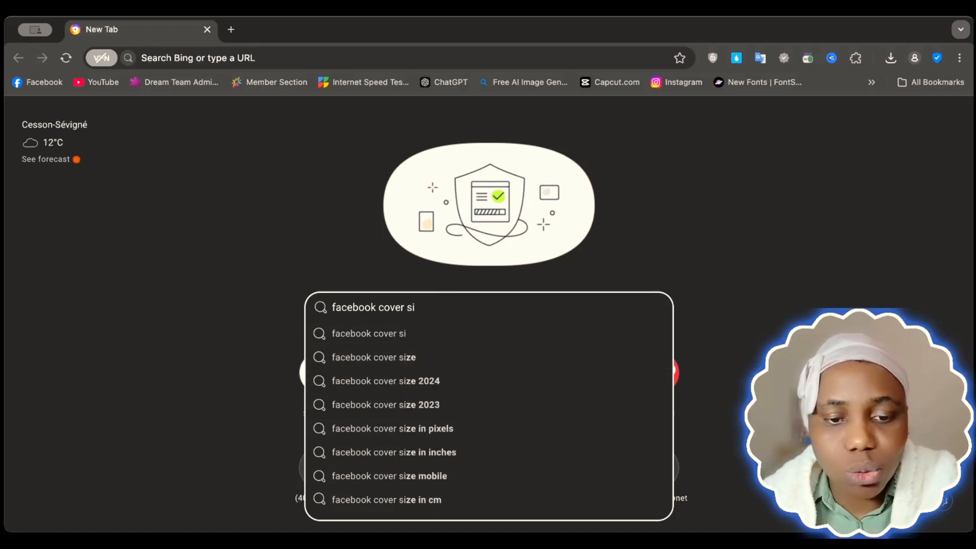
{"action": "type", "text": "ze"}
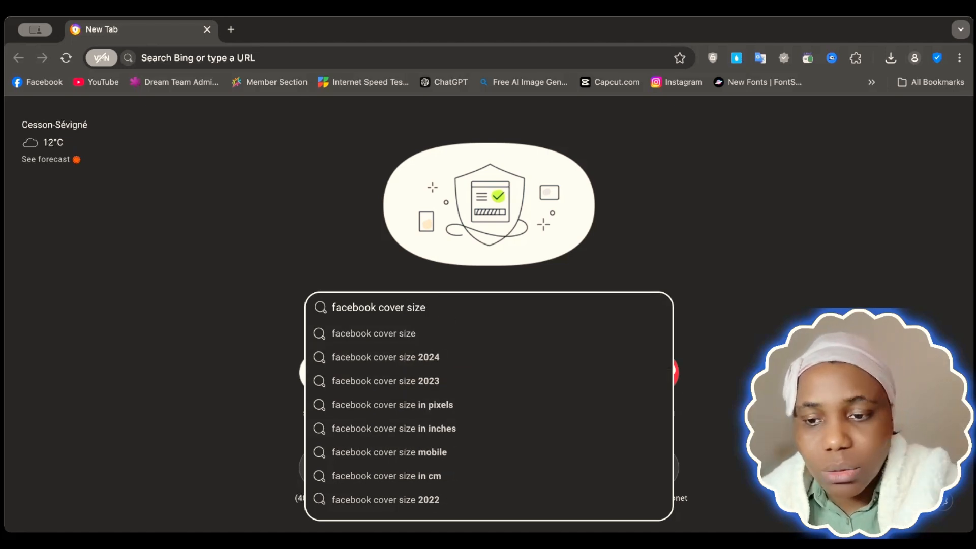
{"action": "key", "text": "Return"}
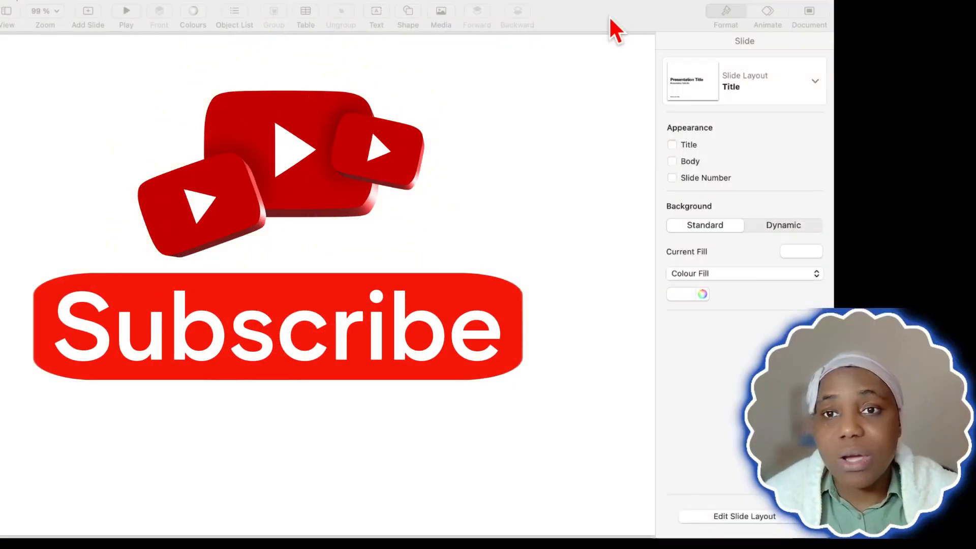
- Switch back to Keynote and set a custom slide size of 815 pts wide by 315 pts high
{"action": "left_click", "coordinate": [809, 15]}
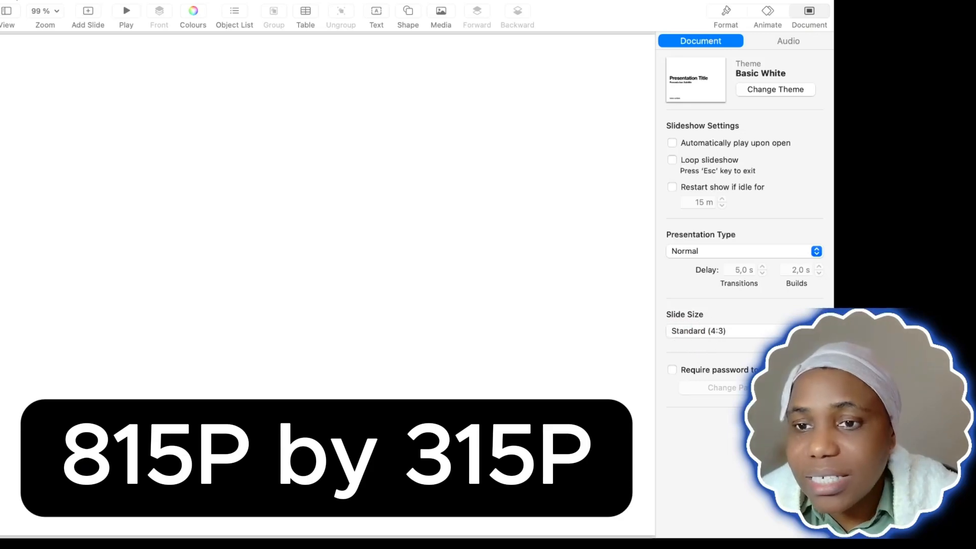
{"action": "left_click", "coordinate": [794, 331]}
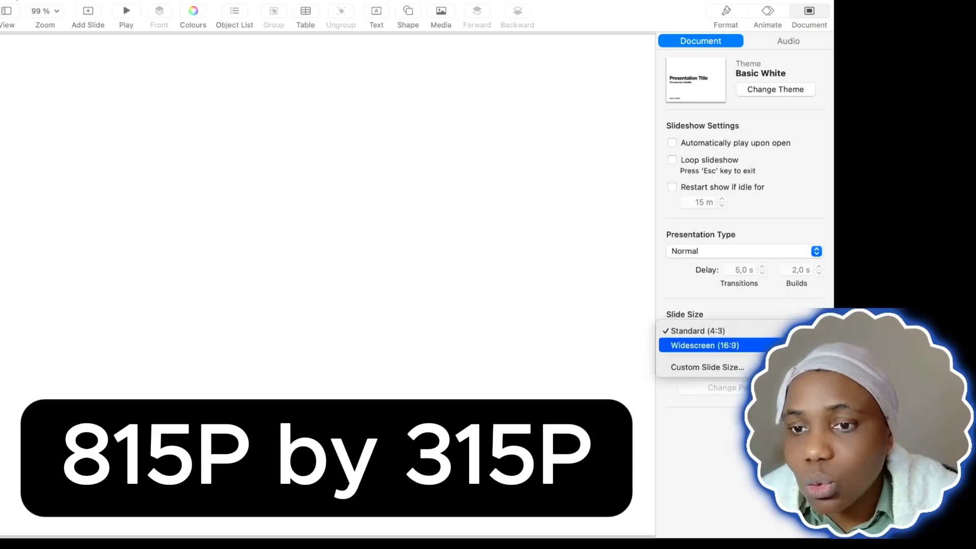
{"action": "left_click", "coordinate": [734, 366]}
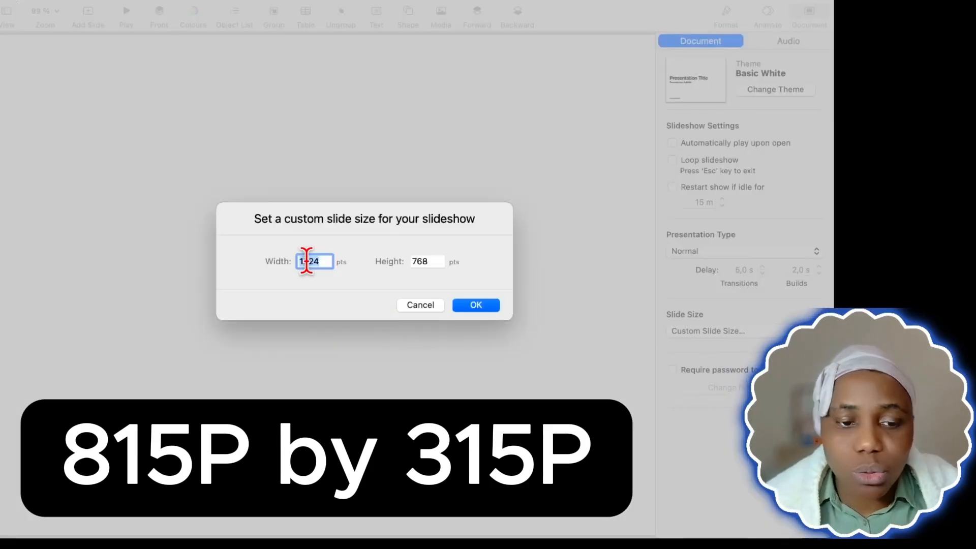
{"action": "type", "text": "815"}
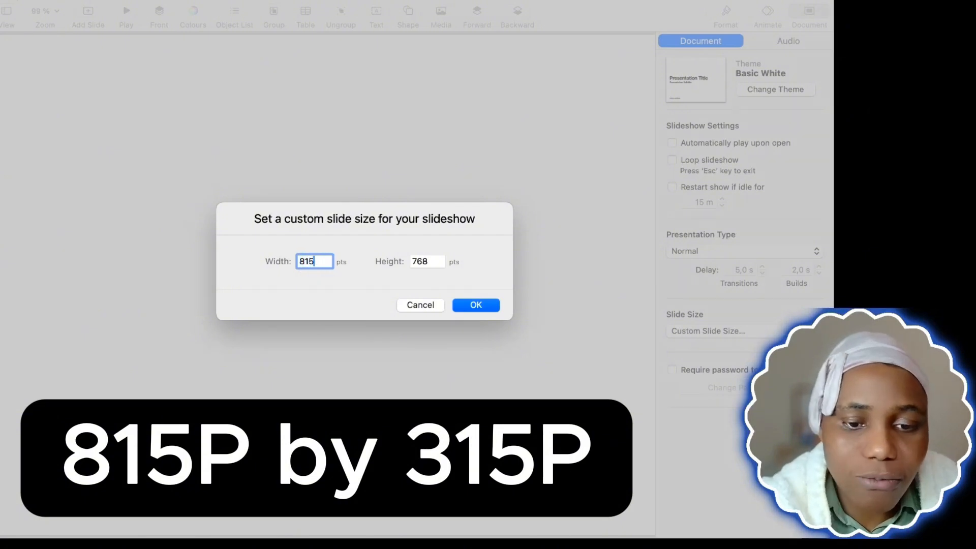
{"action": "left_click", "coordinate": [430, 261]}
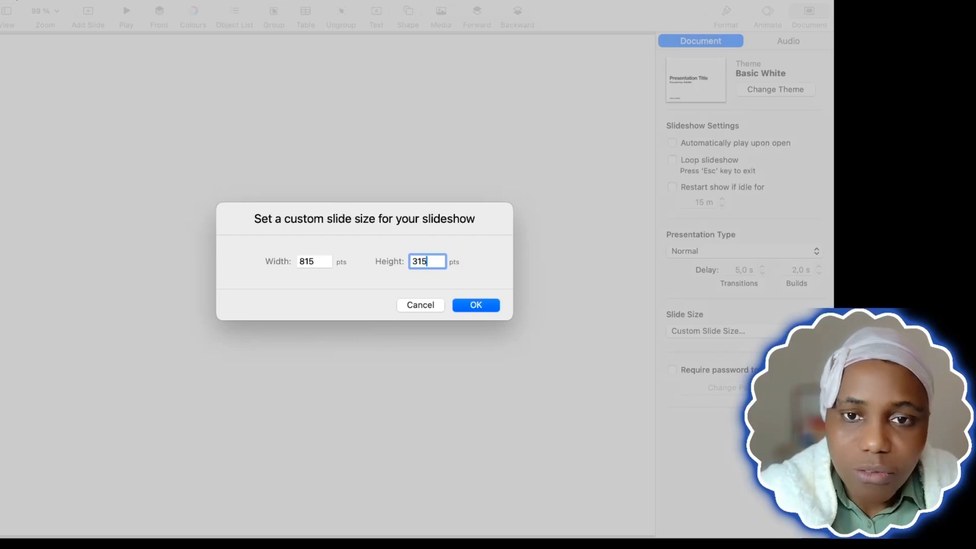
{"action": "left_click", "coordinate": [491, 305]}
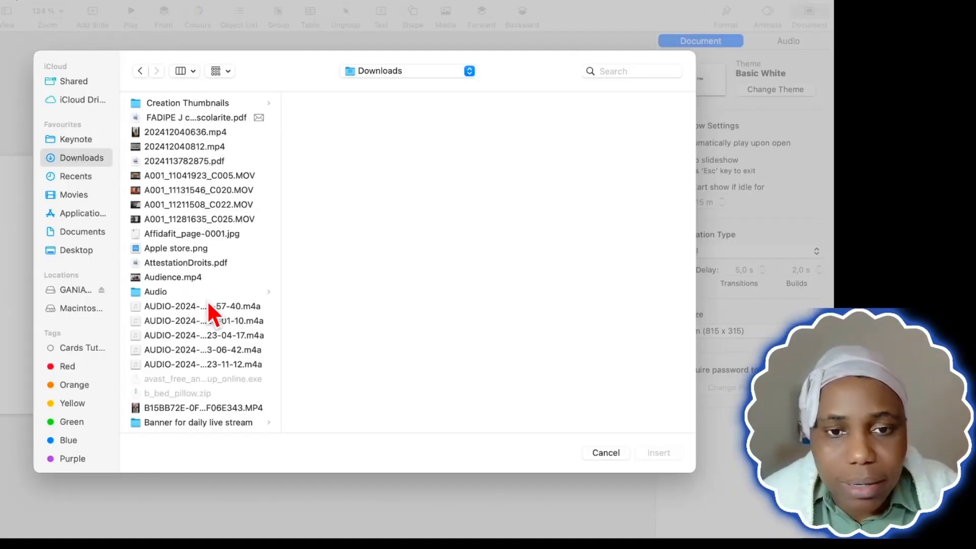
- Insert the "Grow With Ganny" banner image from Downloads and place it in the slide's upper-right corner
{"action": "scroll", "coordinate": [204, 355], "scroll_direction": "down", "scroll_amount": 5}
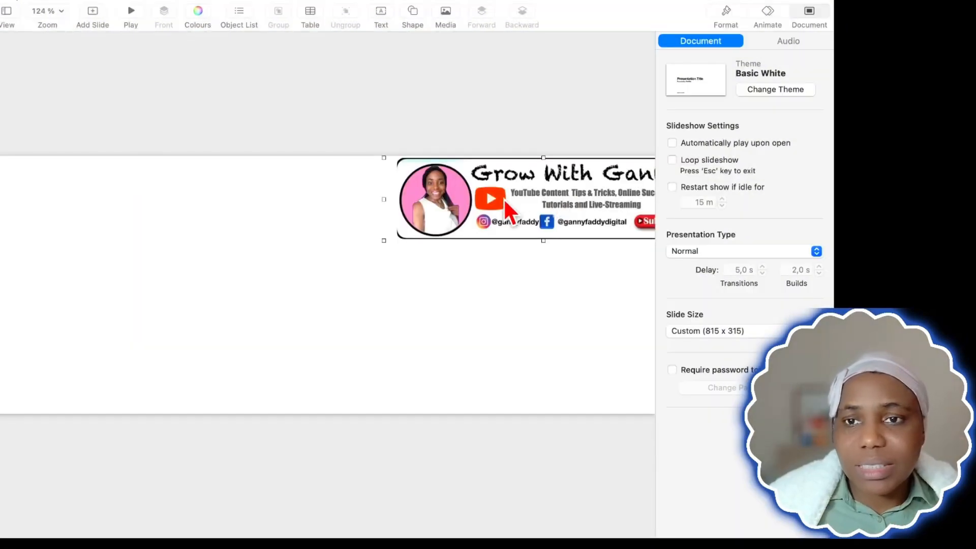
{"action": "left_click_drag", "start_coordinate": [565, 201], "coordinate": [517, 210]}
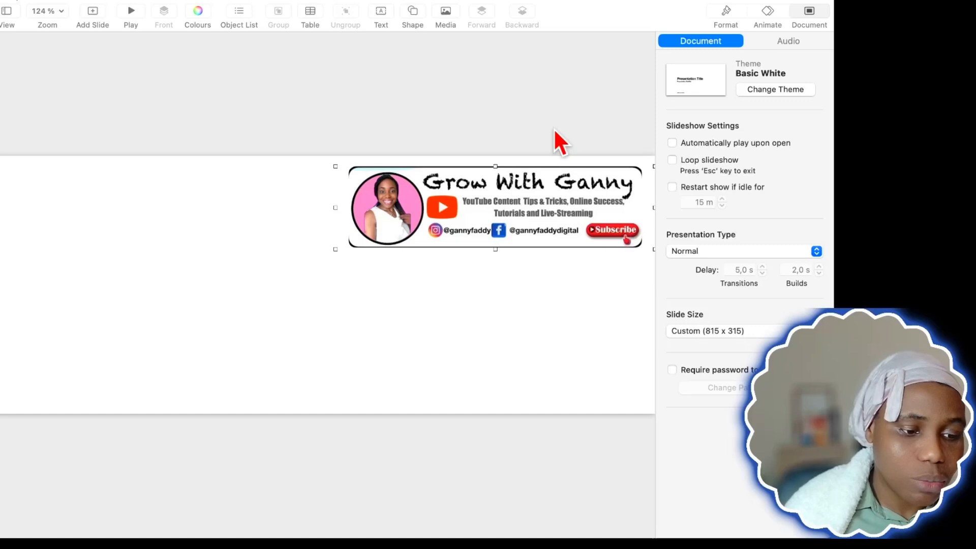
- Paste the circular pink portrait onto the slide and move it to the slide's left side
{"action": "key", "text": "super+v"}
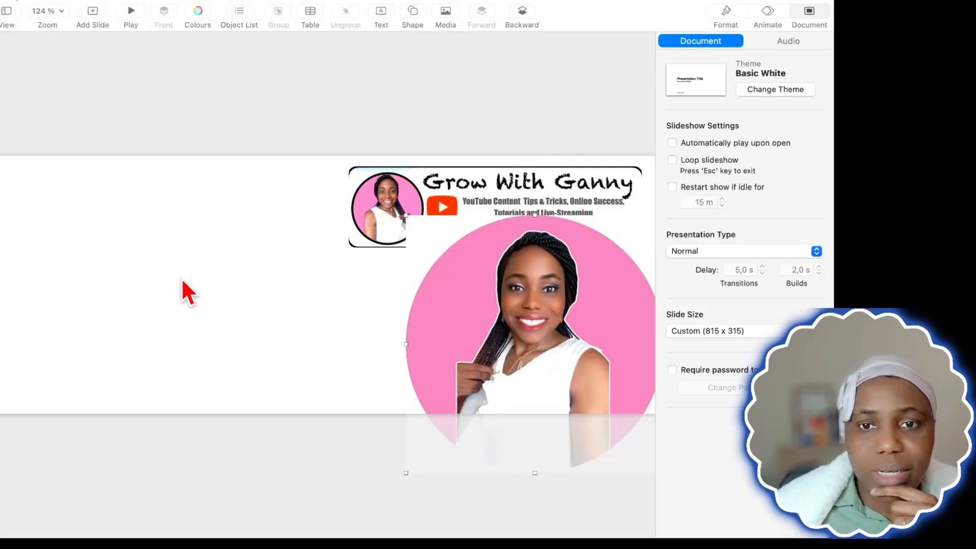
{"action": "left_click_drag", "start_coordinate": [527, 306], "coordinate": [191, 285]}
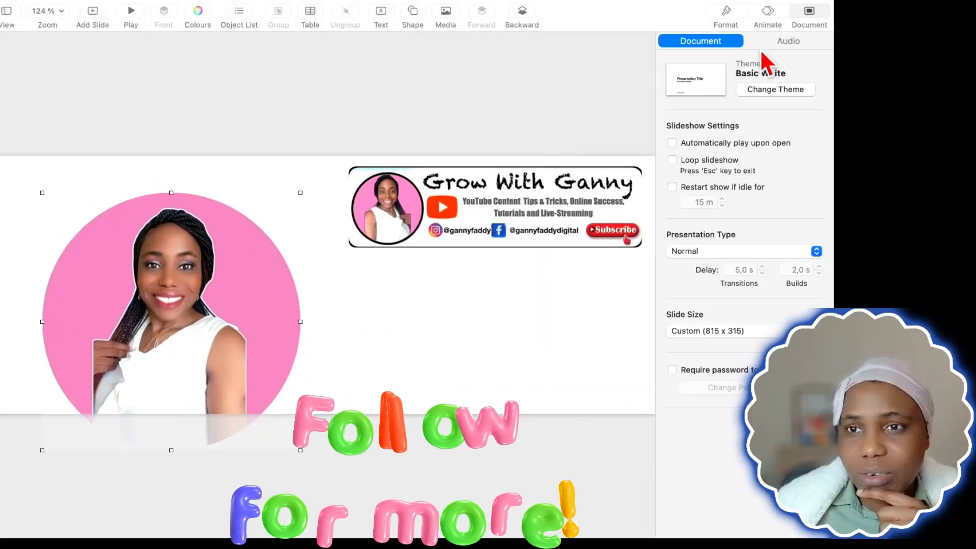
{"action": "left_click_drag", "start_coordinate": [215, 248], "coordinate": [186, 224]}
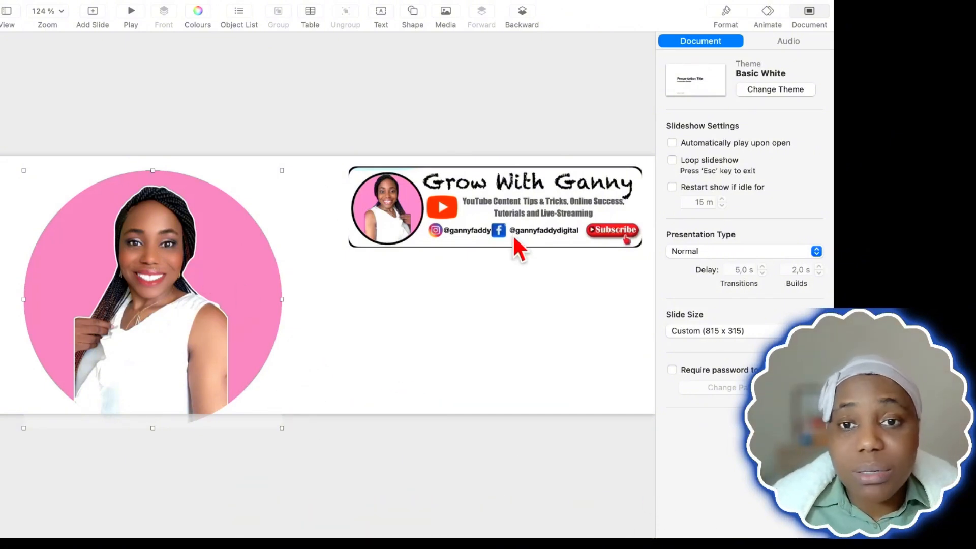
- Flip the circular portrait horizontally
{"action": "left_click", "coordinate": [726, 12]}
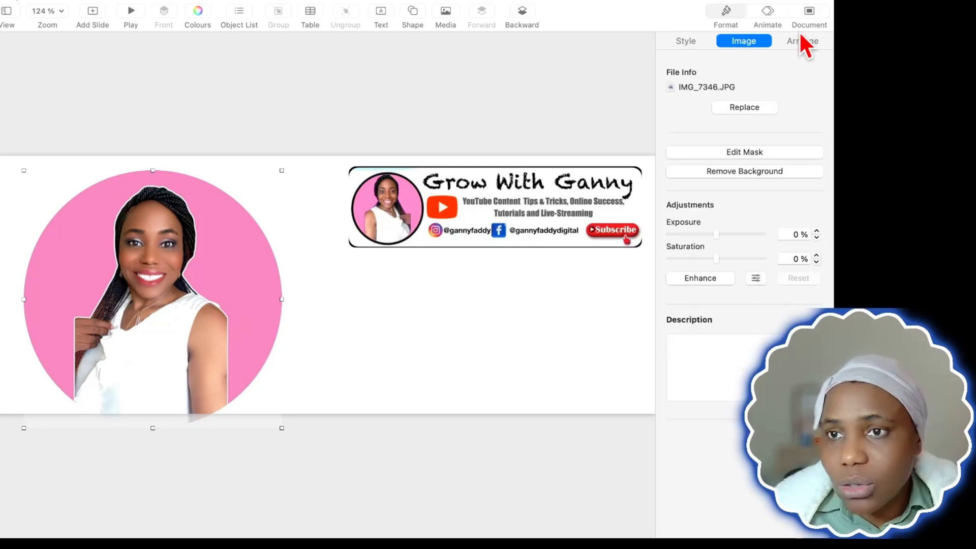
{"action": "left_click", "coordinate": [807, 42]}
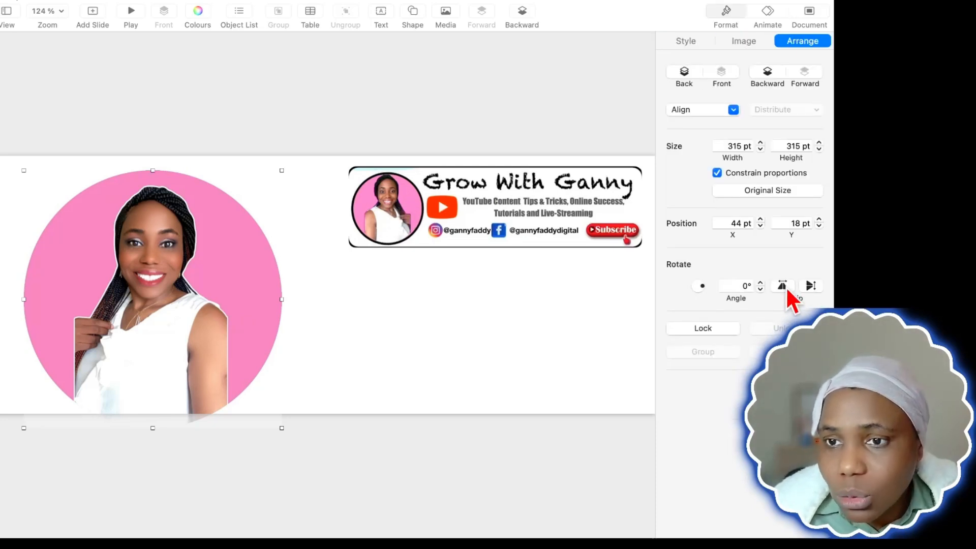
{"action": "left_click", "coordinate": [786, 286]}
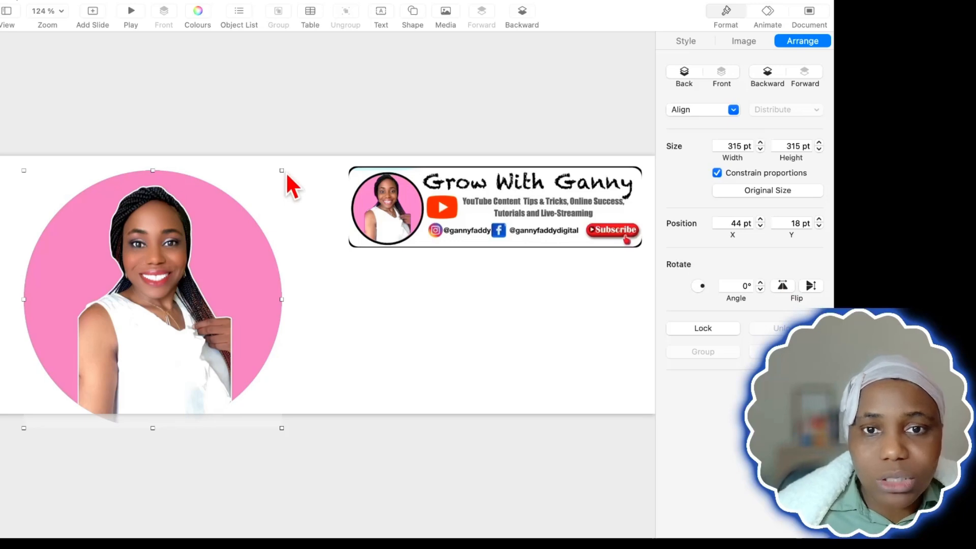
- Resize the circular portrait to about 303 pt and place it at the slide's left edge, about X 5 pt, Y 6 pt
{"action": "left_click_drag", "start_coordinate": [282, 170], "coordinate": [207, 244]}
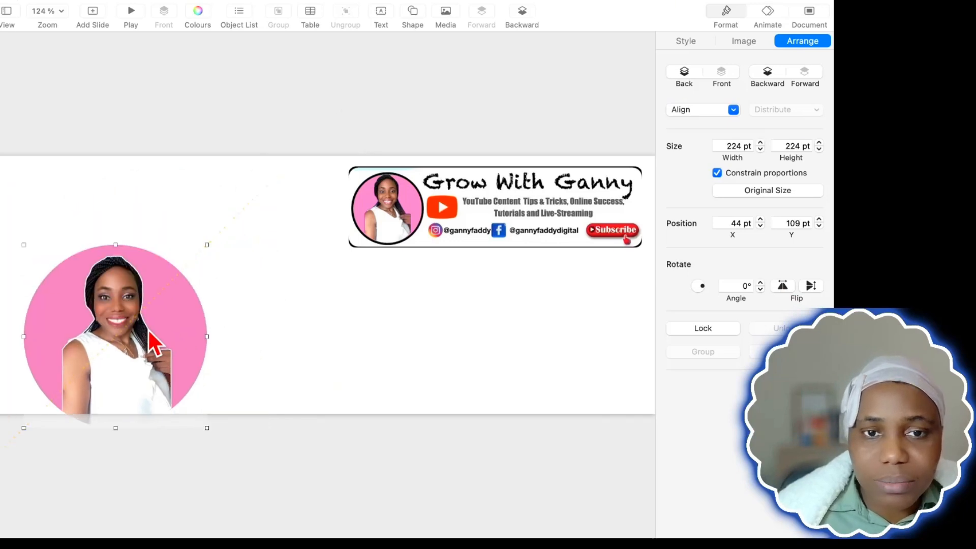
{"action": "left_click_drag", "start_coordinate": [148, 329], "coordinate": [123, 273]}
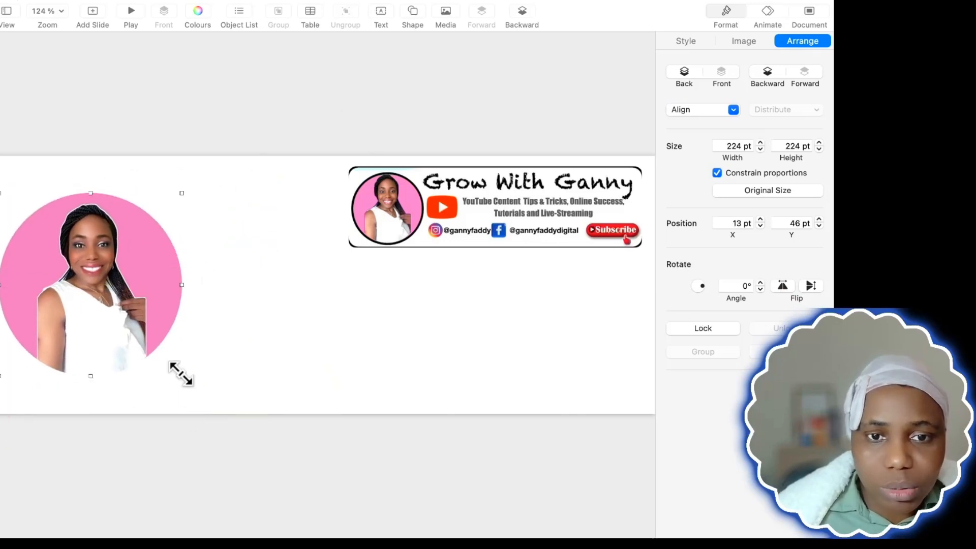
{"action": "left_click_drag", "start_coordinate": [181, 374], "coordinate": [203, 395]}
{"action": "left_click_drag", "start_coordinate": [168, 348], "coordinate": [161, 320]}
{"action": "left_click", "coordinate": [227, 392]}
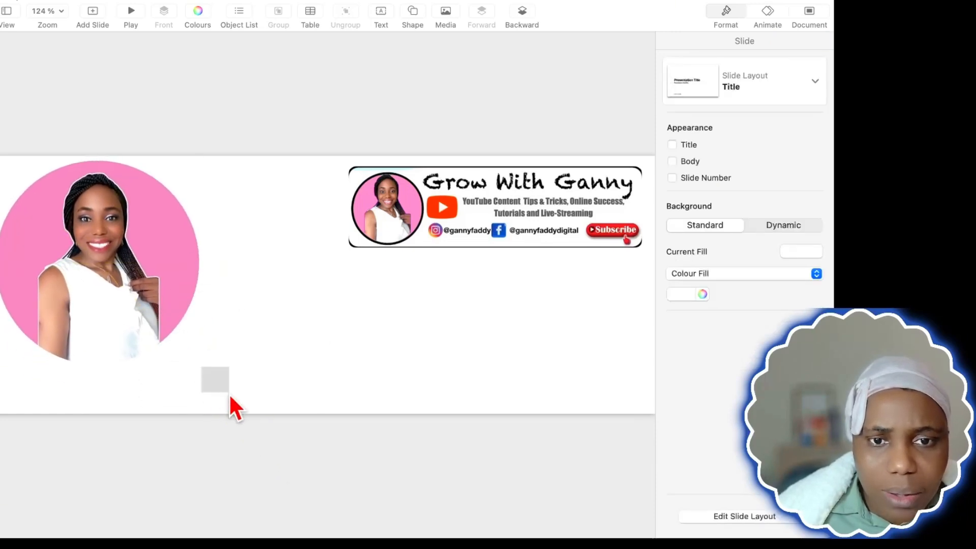
{"action": "left_click", "coordinate": [156, 315]}
{"action": "left_click_drag", "start_coordinate": [199, 364], "coordinate": [243, 409]}
{"action": "left_click_drag", "start_coordinate": [184, 291], "coordinate": [181, 290]}
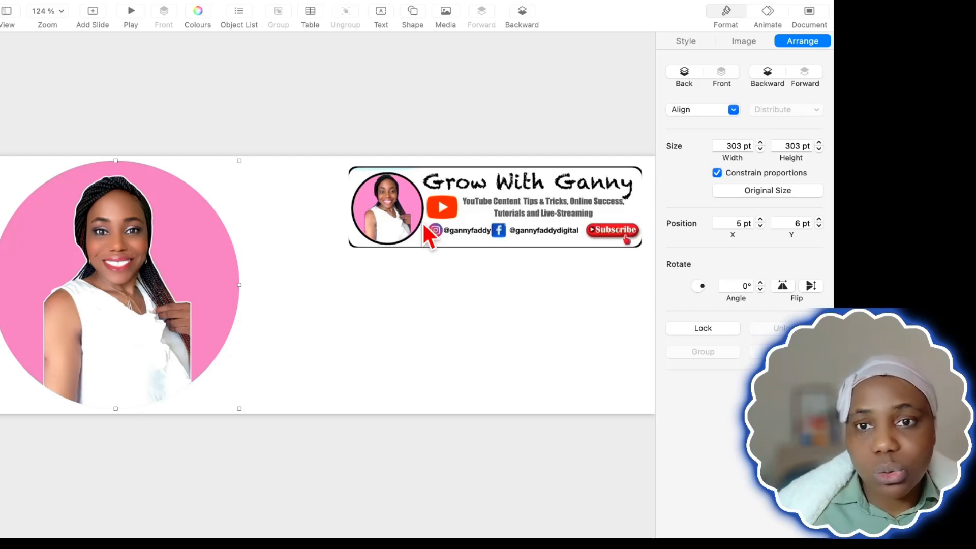
- Move the banner image to the slide's lower right and add a text box above it reading "Grow With Ganny"
{"action": "left_click_drag", "start_coordinate": [503, 212], "coordinate": [470, 352]}
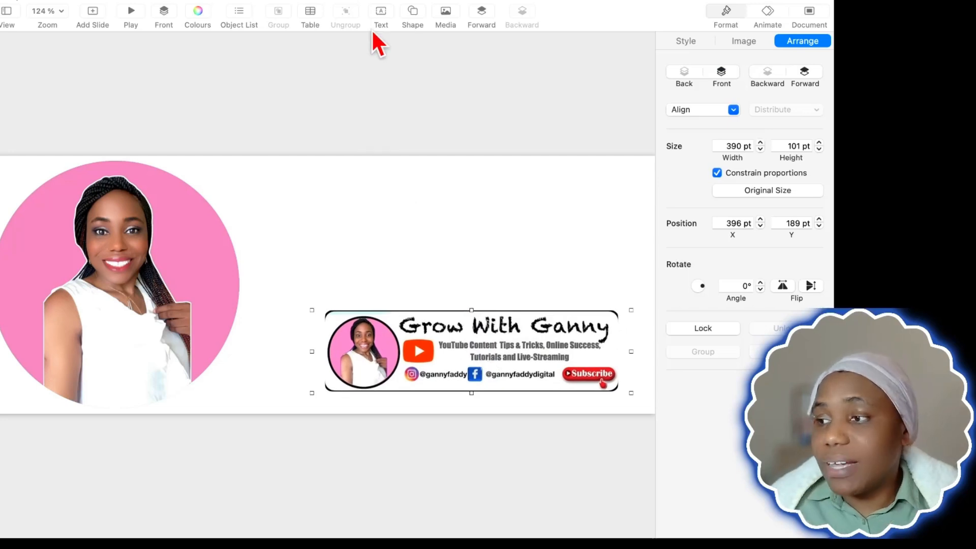
{"action": "left_click", "coordinate": [383, 13]}
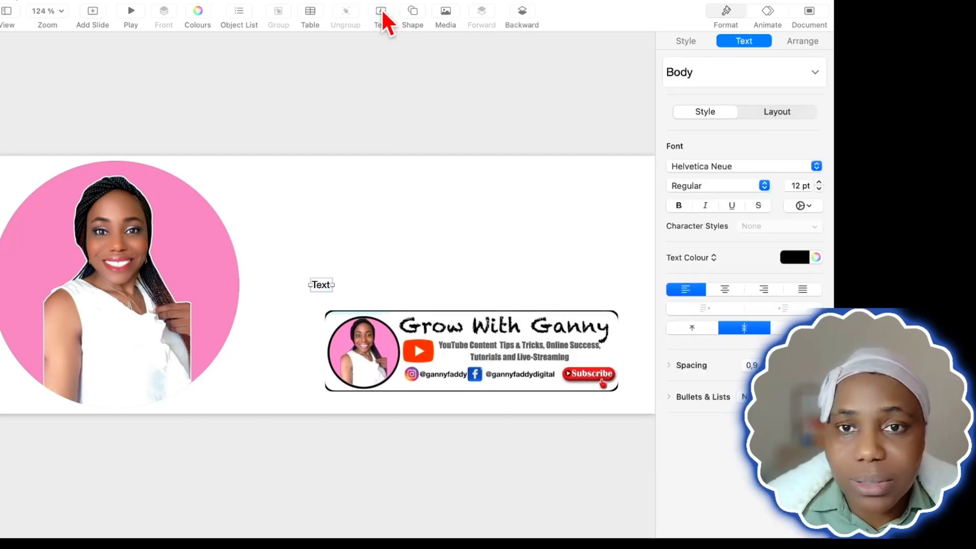
{"action": "left_click_drag", "start_coordinate": [324, 288], "coordinate": [325, 208]}
{"action": "double_click", "coordinate": [324, 208]}
{"action": "type", "text": "GR"}
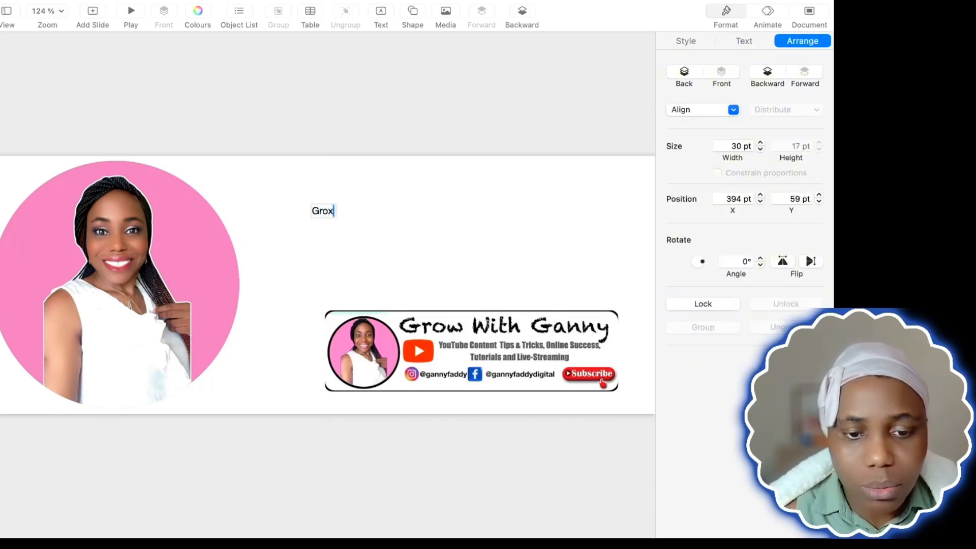
{"action": "type", "text": "ow "}
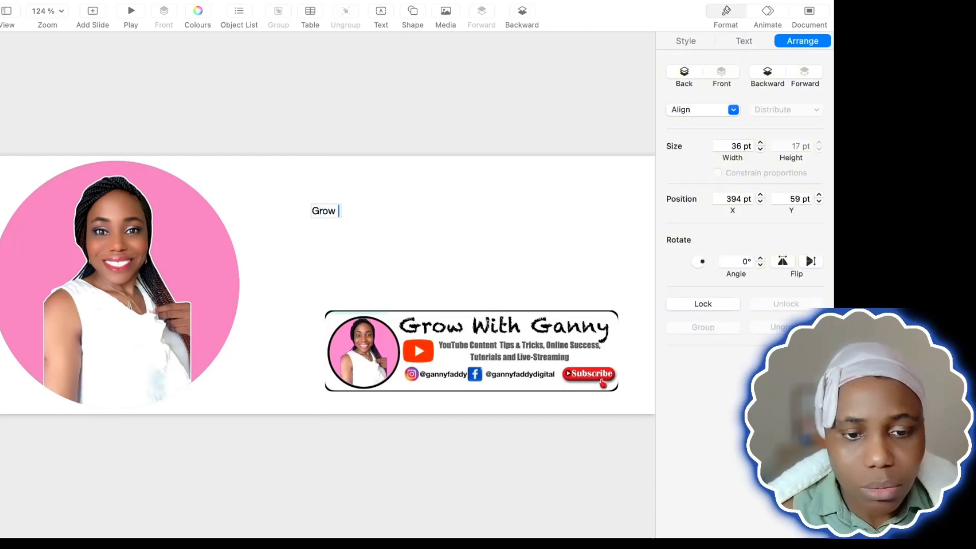
{"action": "type", "text": "With Ganny"}
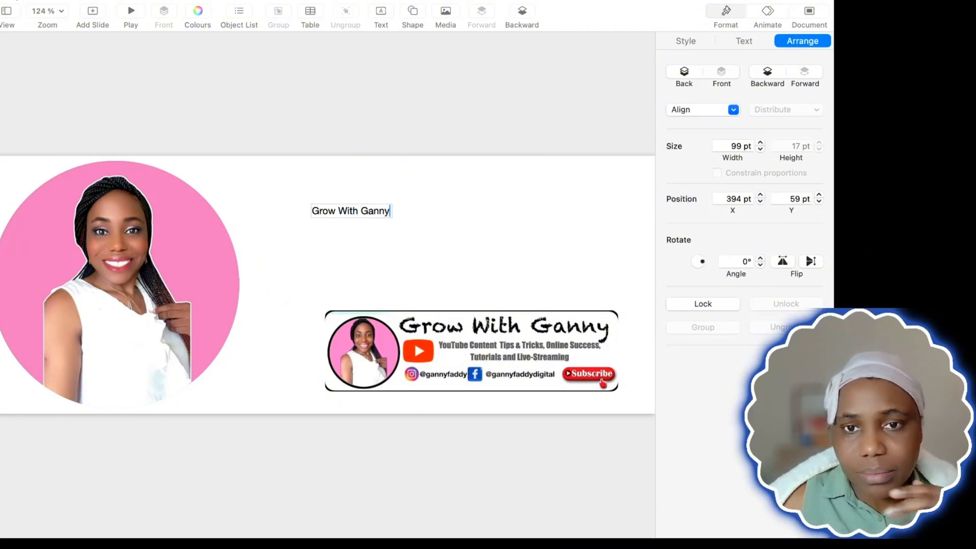
{"action": "left_click", "coordinate": [464, 215]}
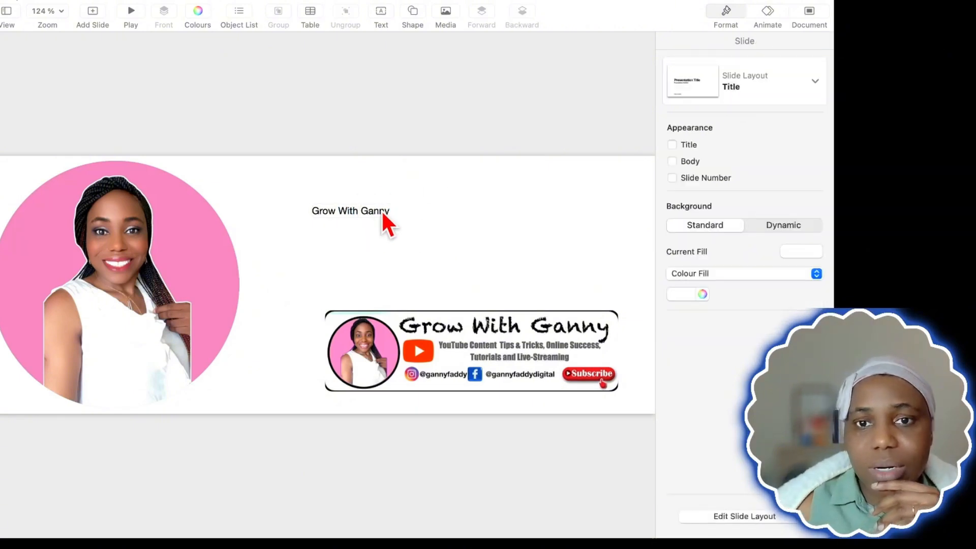
- Change the font of the "Grow With Ganny" title text to Chalkduster
{"action": "left_click", "coordinate": [362, 215]}
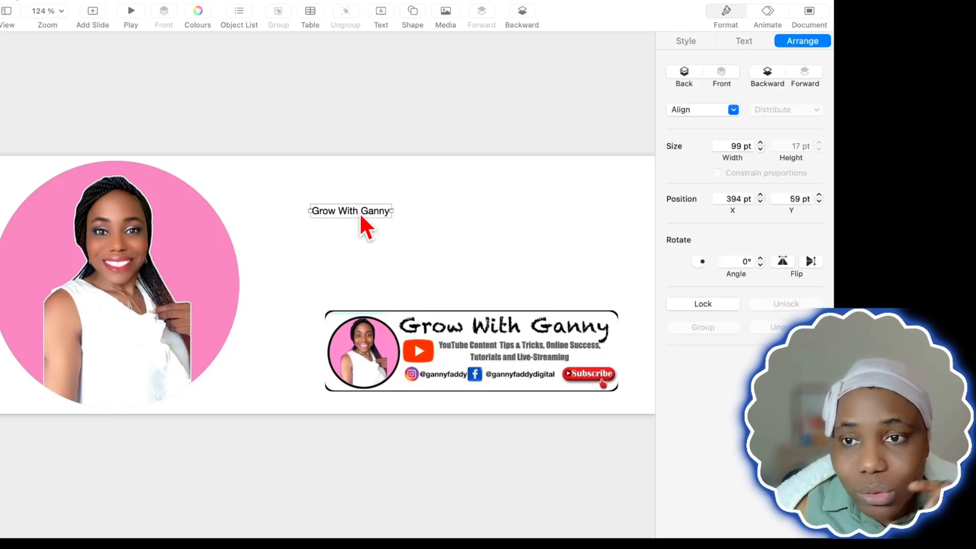
{"action": "left_click", "coordinate": [739, 40]}
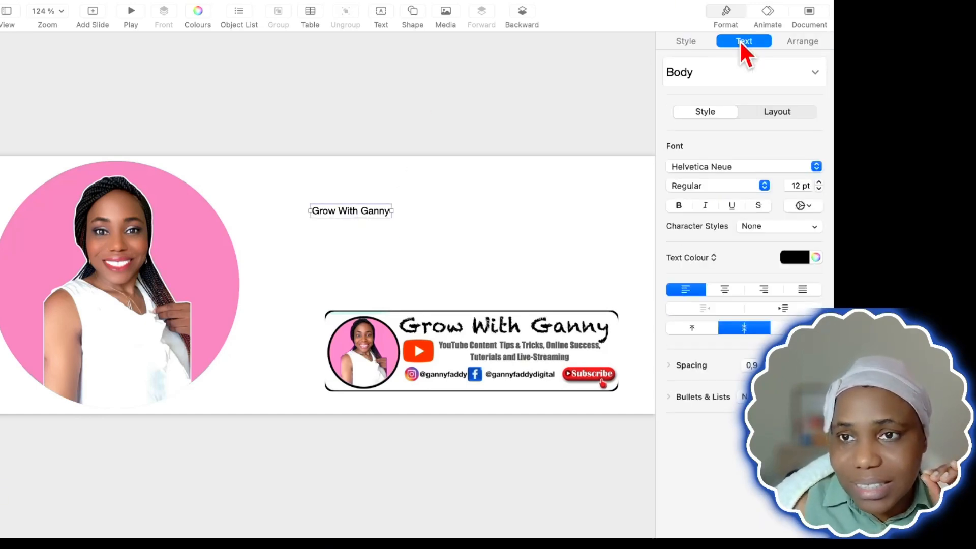
{"action": "left_click", "coordinate": [817, 166]}
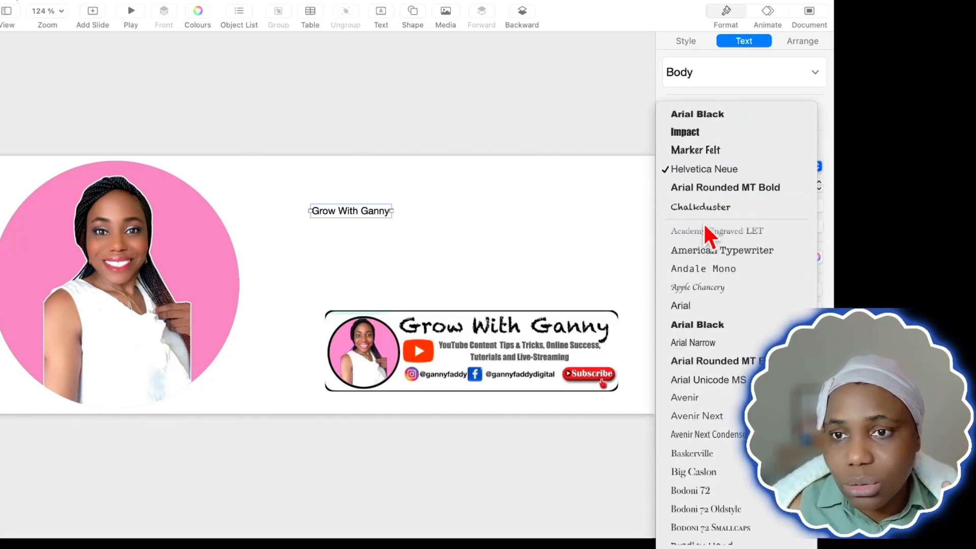
{"action": "left_click", "coordinate": [725, 204]}
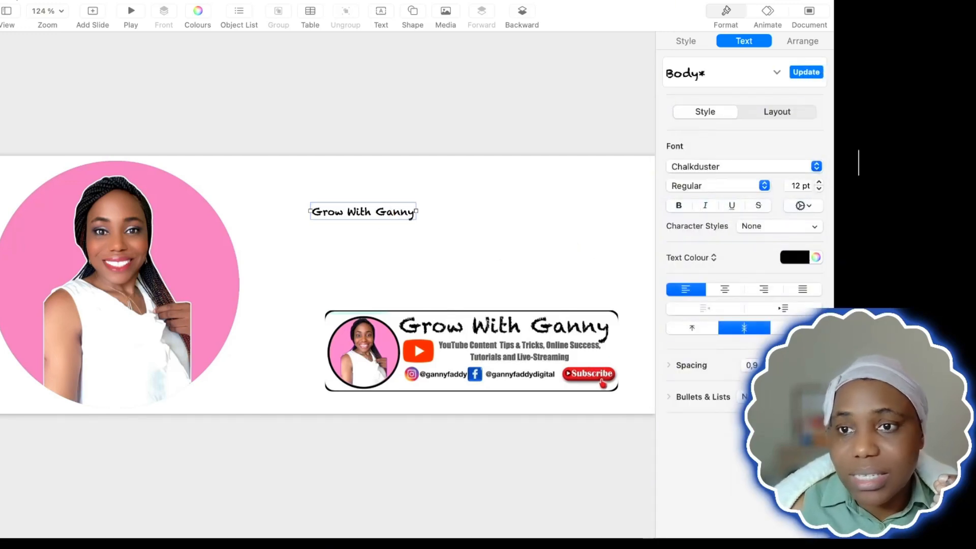
- Enlarge the title text to 42 pt and place it near the slide's upper edge, beside the portrait
{"action": "left_click", "coordinate": [819, 182]}
{"action": "left_click_drag", "start_coordinate": [819, 182], "coordinate": [819, 182]}
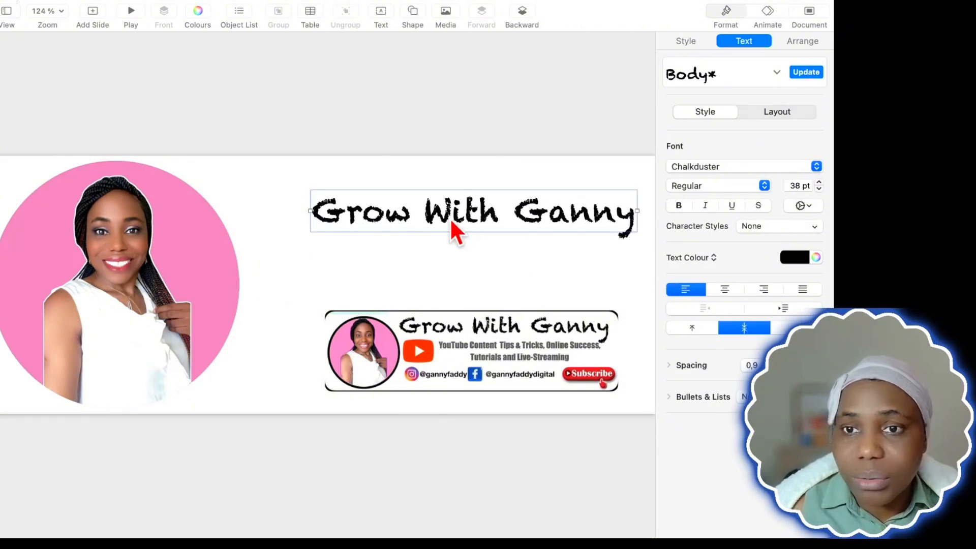
{"action": "left_click_drag", "start_coordinate": [482, 228], "coordinate": [440, 218]}
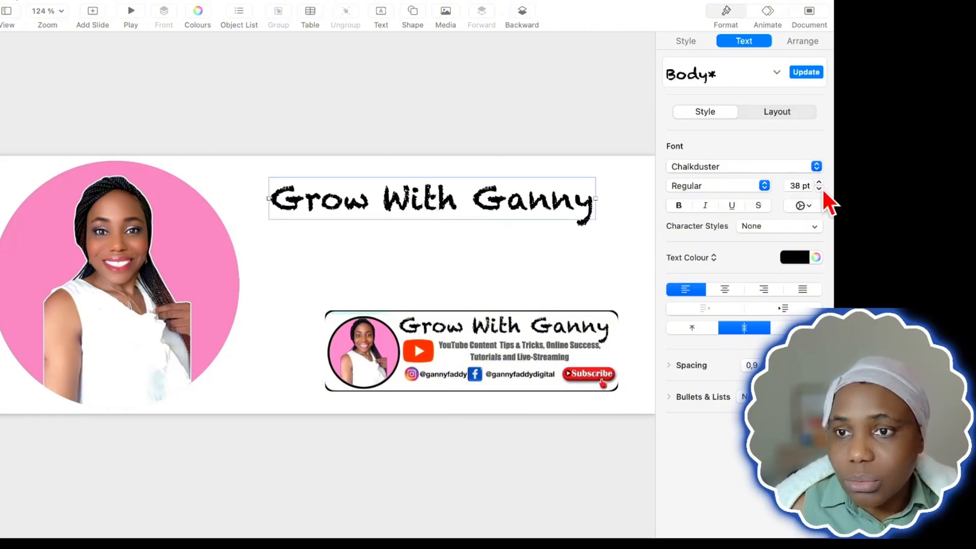
{"action": "left_click_drag", "start_coordinate": [818, 182], "coordinate": [818, 182]}
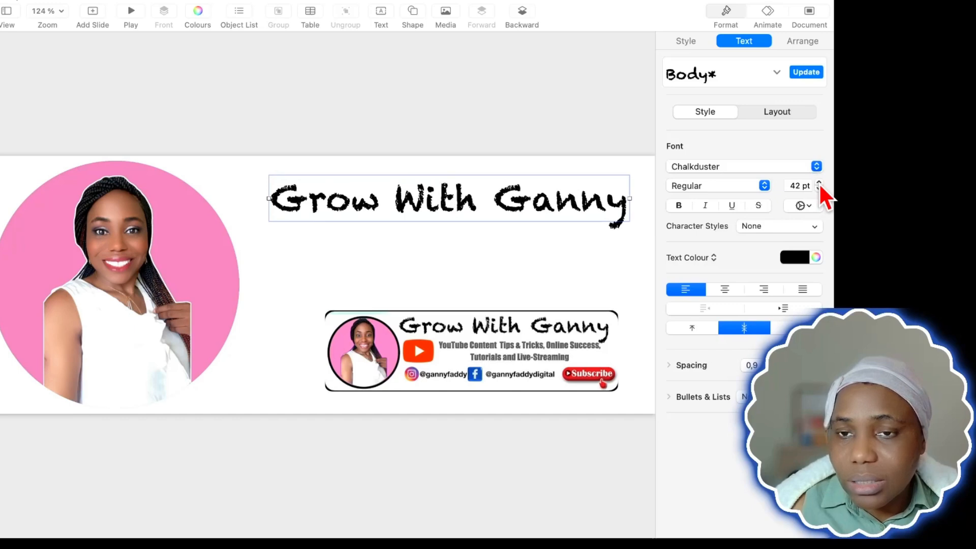
{"action": "left_click_drag", "start_coordinate": [566, 215], "coordinate": [537, 214]}
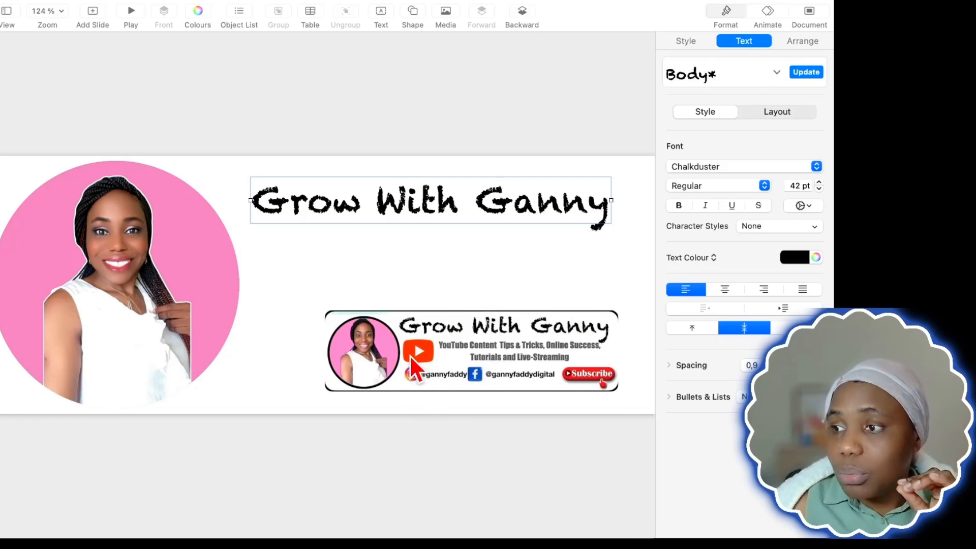
- Insert the image "YOUTUBE logo.jpeg" from the Downloads folder onto the slide
{"action": "left_click", "coordinate": [454, 16]}
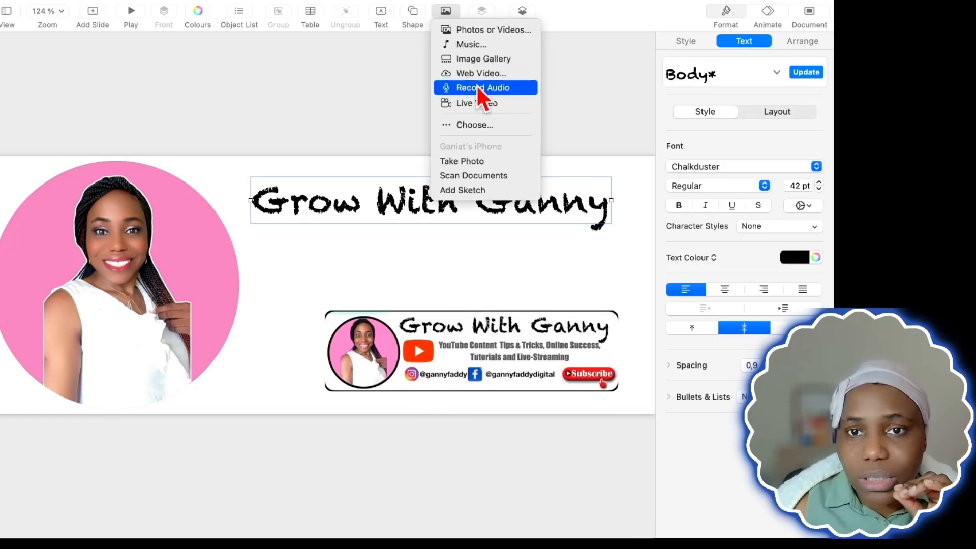
{"action": "left_click", "coordinate": [488, 122]}
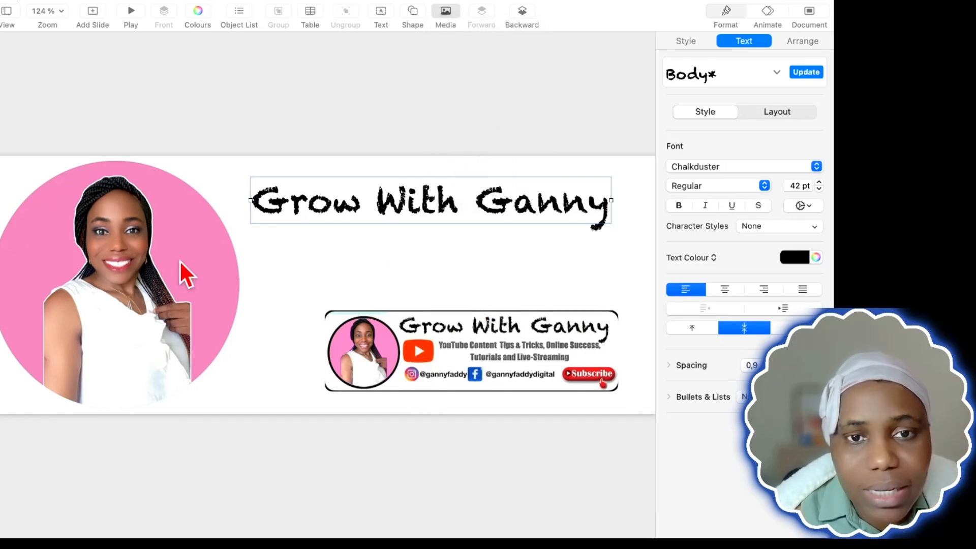
{"action": "scroll", "coordinate": [215, 371], "scroll_direction": "down", "scroll_amount": 15}
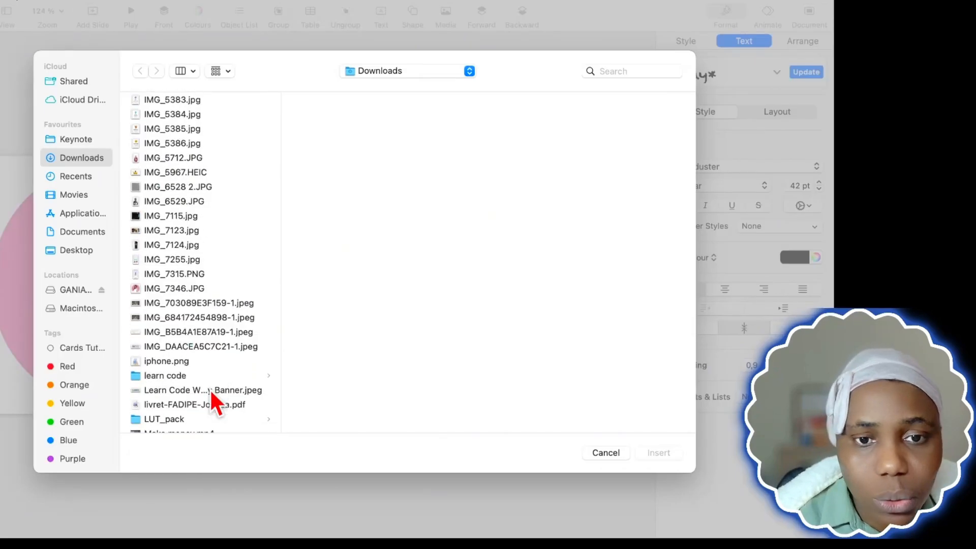
{"action": "scroll", "coordinate": [210, 388], "scroll_direction": "down", "scroll_amount": 3}
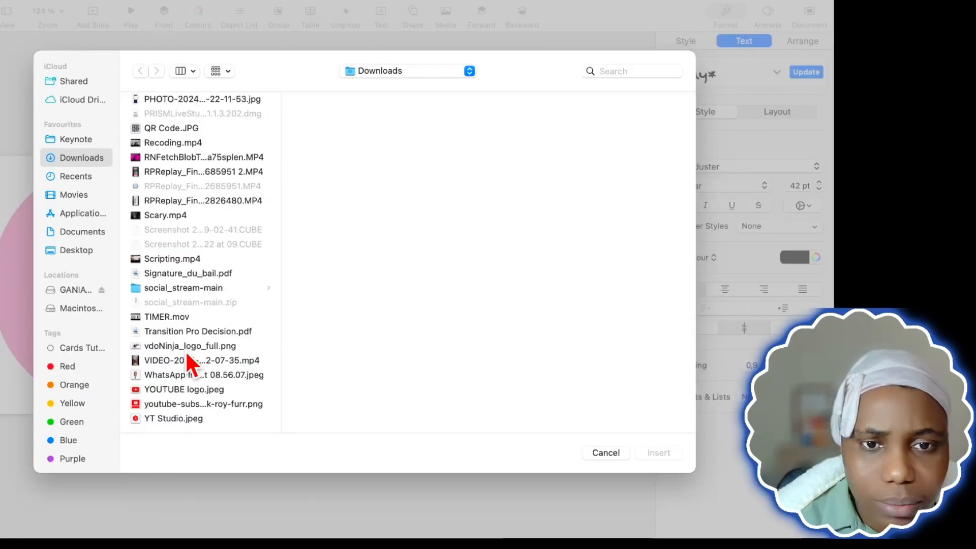
{"action": "left_click", "coordinate": [181, 390]}
{"action": "left_click", "coordinate": [660, 452]}
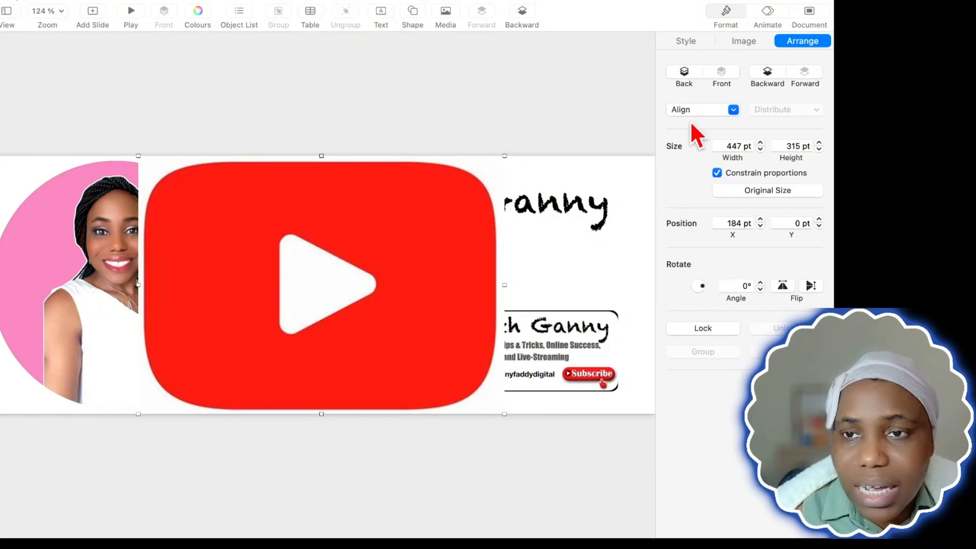
{"action": "left_click", "coordinate": [740, 41]}
{"action": "left_click", "coordinate": [755, 169]}
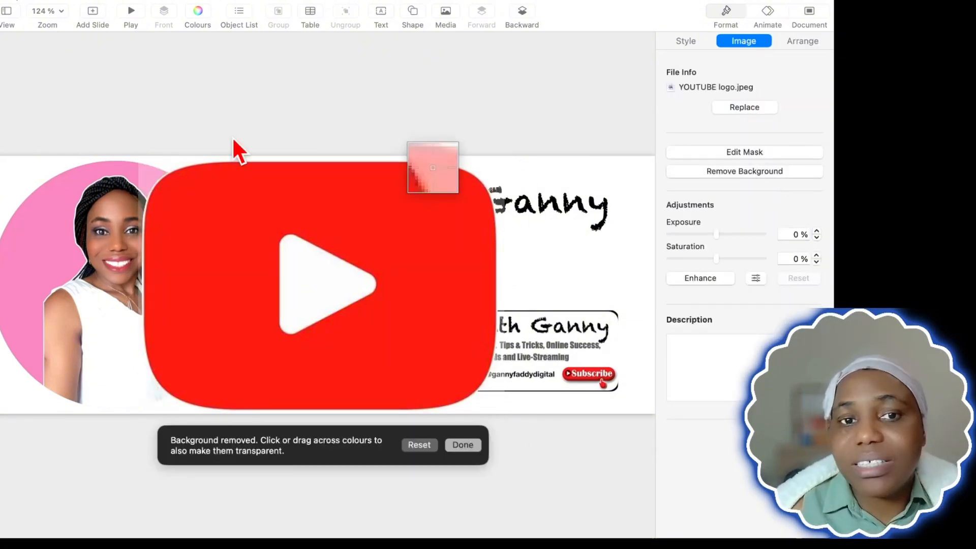
{"action": "left_click", "coordinate": [420, 445]}
{"action": "left_click", "coordinate": [610, 271]}
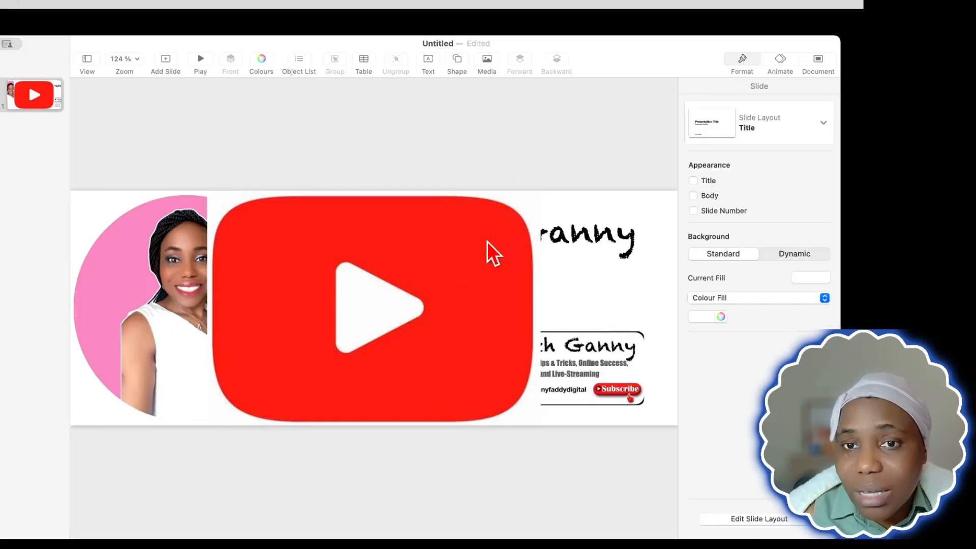
{"action": "left_click_drag", "start_coordinate": [487, 242], "coordinate": [496, 175]}
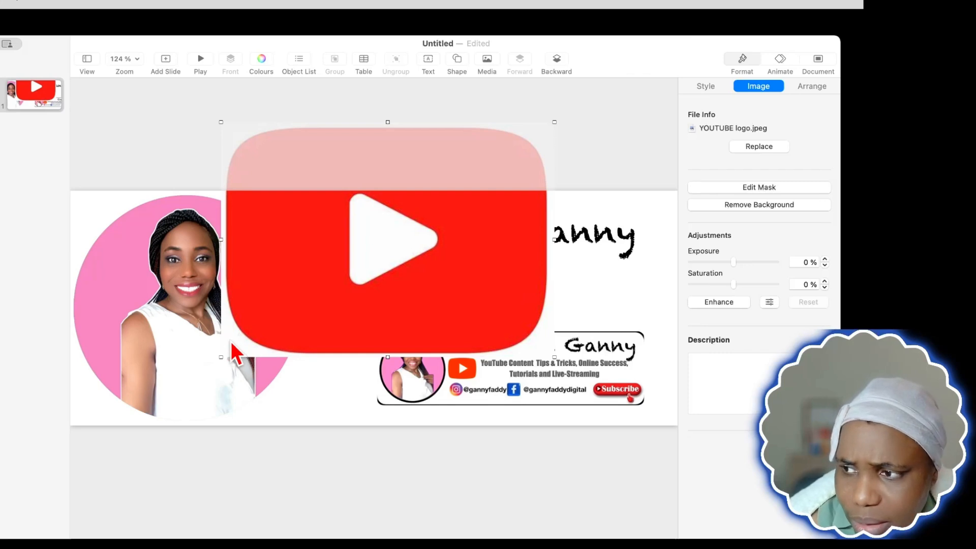
{"action": "left_click_drag", "start_coordinate": [335, 273], "coordinate": [349, 345]}
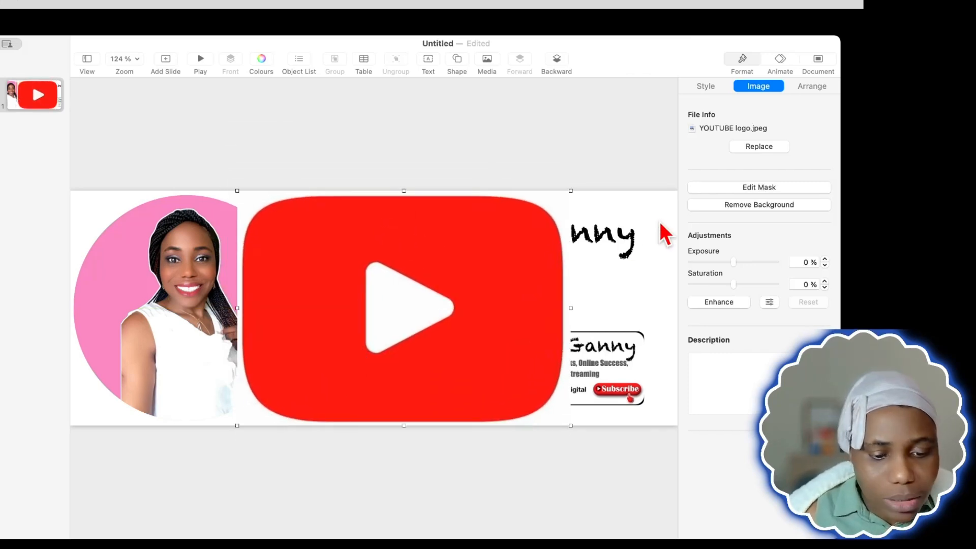
- Remove the YouTube logo's background and scale the logo down to fit below the title
{"action": "left_click", "coordinate": [762, 206]}
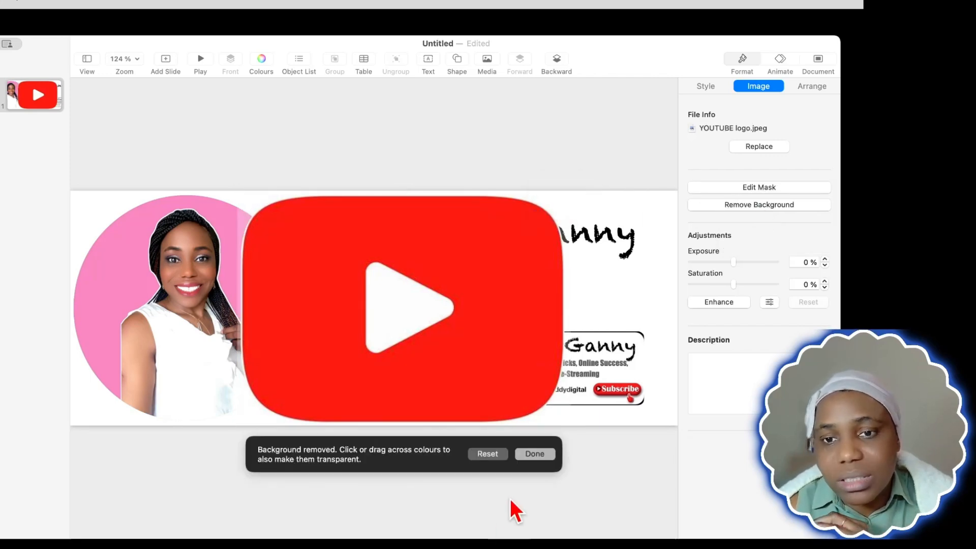
{"action": "left_click", "coordinate": [540, 454]}
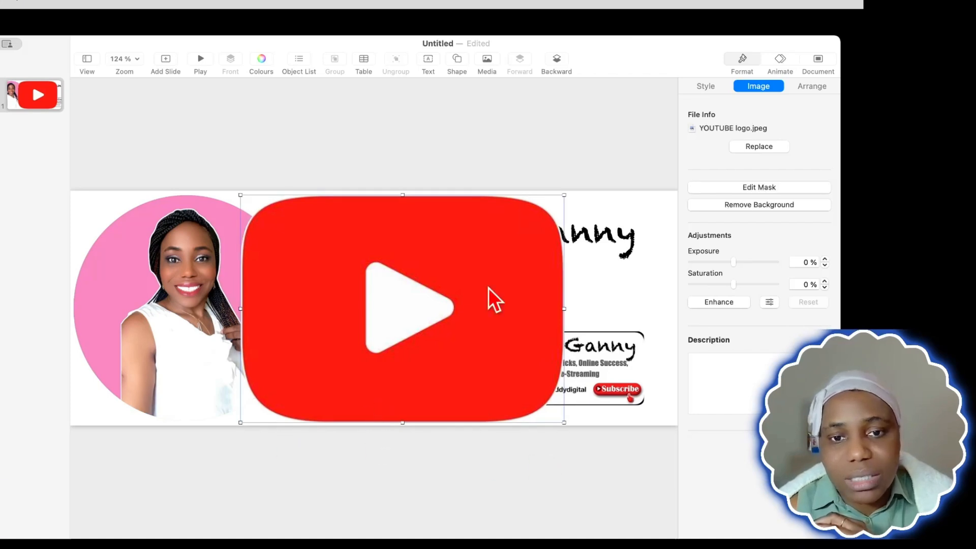
{"action": "left_click_drag", "start_coordinate": [565, 195], "coordinate": [374, 322]}
{"action": "left_click_drag", "start_coordinate": [327, 371], "coordinate": [385, 299]}
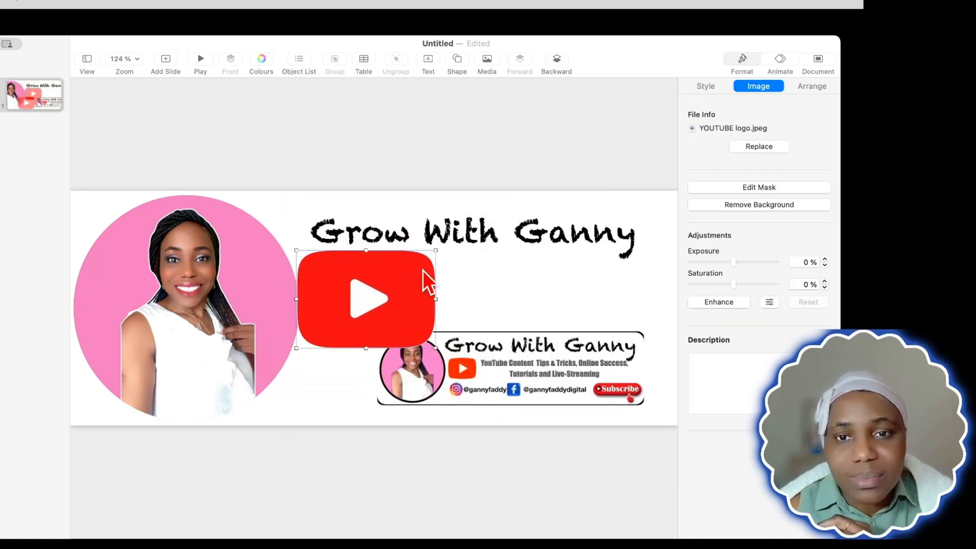
- Shrink the YouTube logo further and place it under the title's first word, beside the portrait
{"action": "left_click_drag", "start_coordinate": [435, 250], "coordinate": [382, 288]}
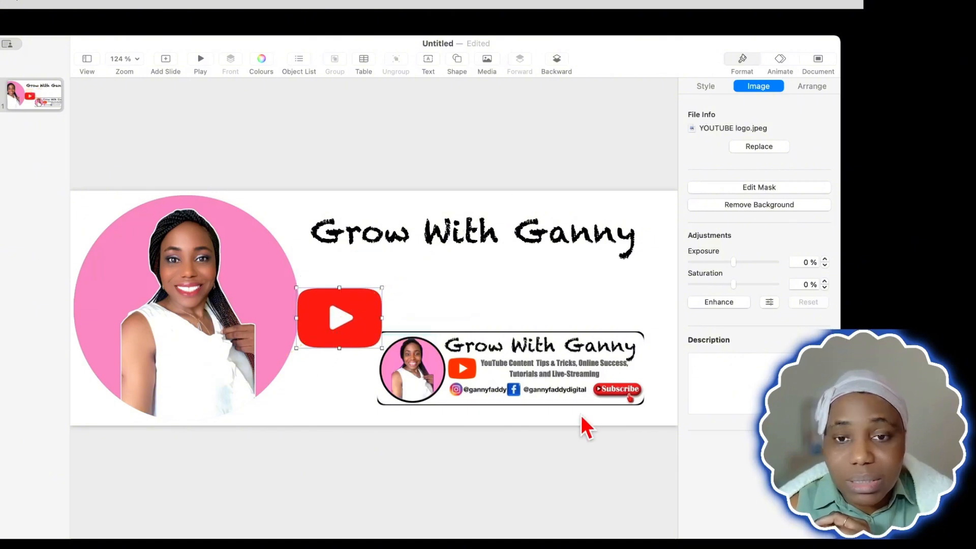
{"action": "left_click_drag", "start_coordinate": [373, 328], "coordinate": [394, 303]}
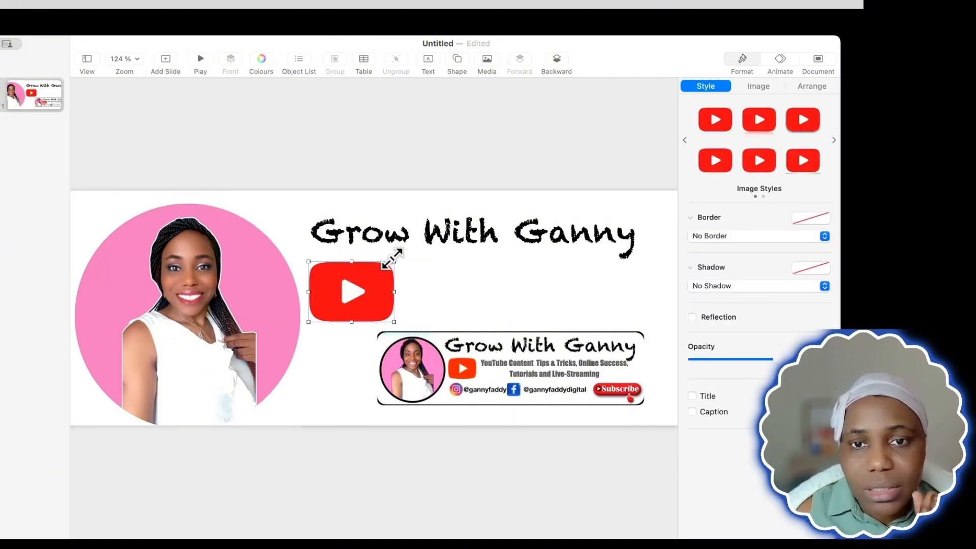
{"action": "left_click_drag", "start_coordinate": [392, 261], "coordinate": [365, 270]}
{"action": "mouse_move", "coordinate": [350, 287]}
{"action": "left_mouse_down"}
{"action": "mouse_move", "coordinate": [352, 303]}
{"action": "mouse_move", "coordinate": [350, 293]}
{"action": "mouse_move", "coordinate": [392, 261]}
{"action": "mouse_move", "coordinate": [362, 284]}
{"action": "left_mouse_up"}
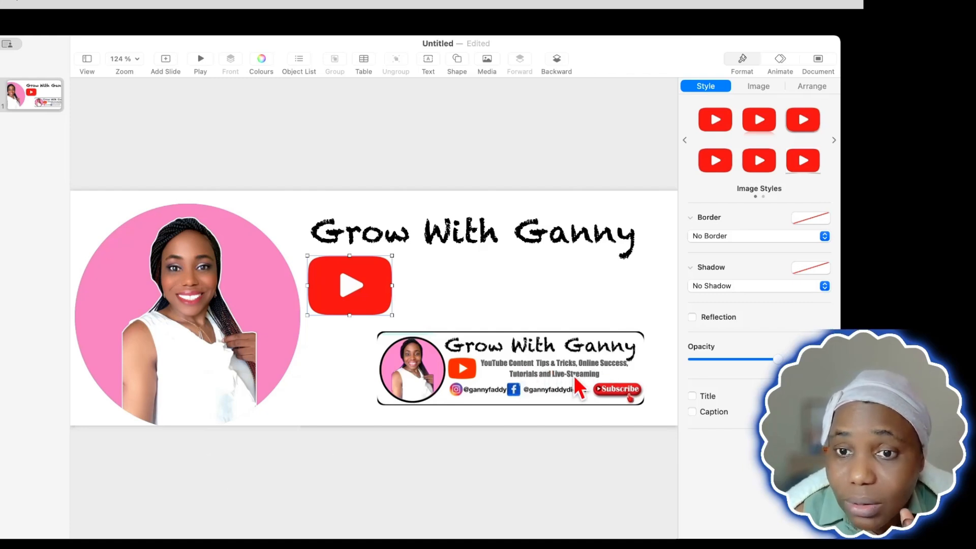
- Add two text boxes beneath the title reading "YouTube Content Tips & Tricks, Online Success" and "Tutorials and Live Streaming"
{"action": "left_click", "coordinate": [429, 61]}
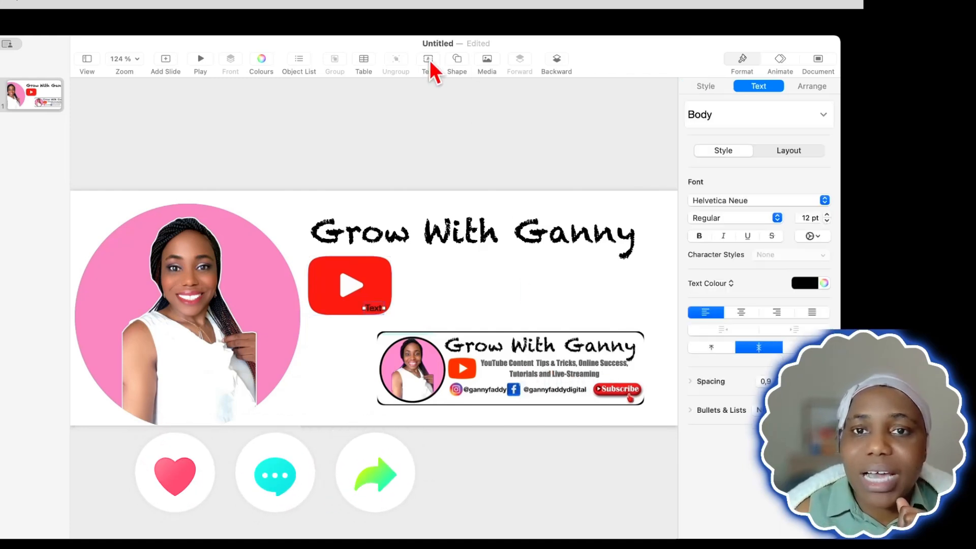
{"action": "left_click_drag", "start_coordinate": [375, 307], "coordinate": [477, 278]}
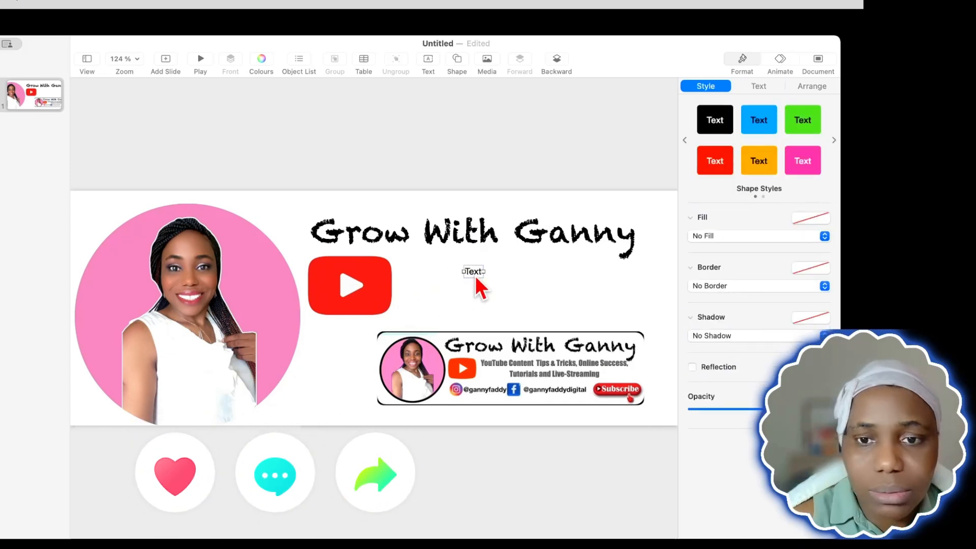
{"action": "type", "text": "TouTube Content Tips & Tricks, Online Success"}
{"action": "key", "text": "Return"}
{"action": "type", "text": "Tutorials and Live"}
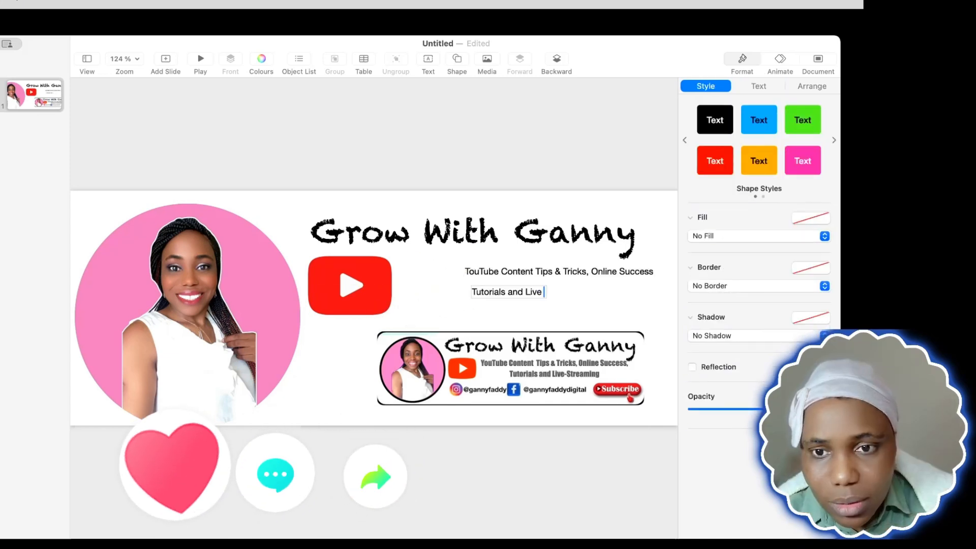
{"action": "type", "text": " S"}
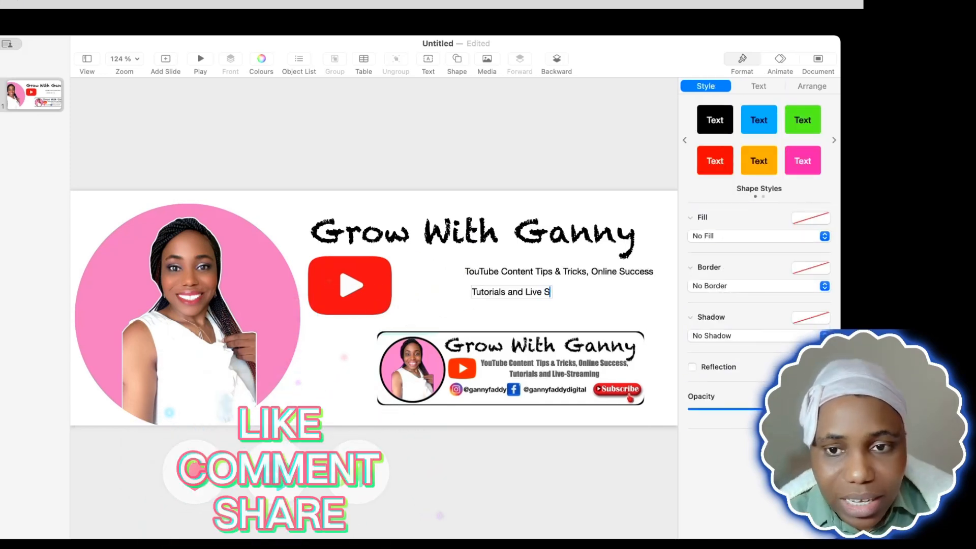
{"action": "type", "text": "trea"}
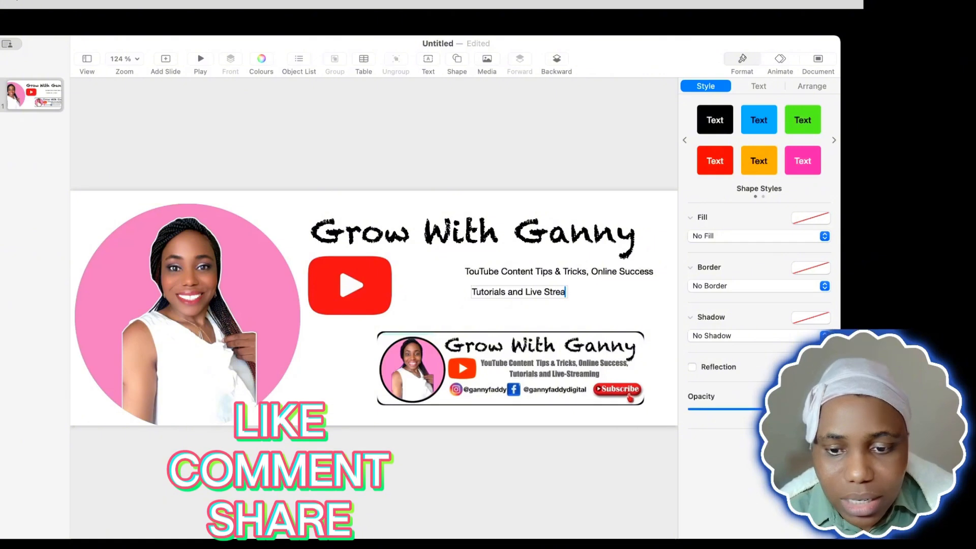
{"action": "type", "text": "ming"}
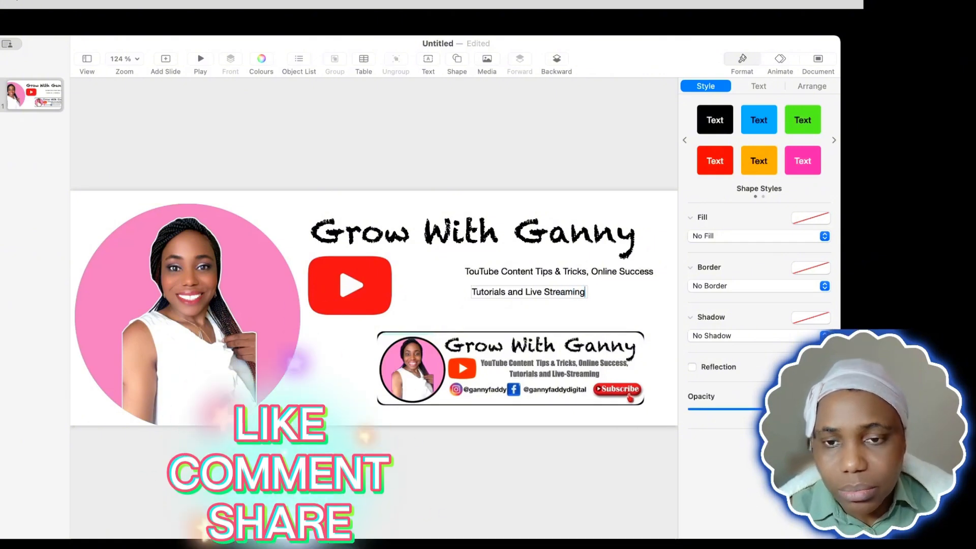
{"action": "left_click", "coordinate": [451, 273]}
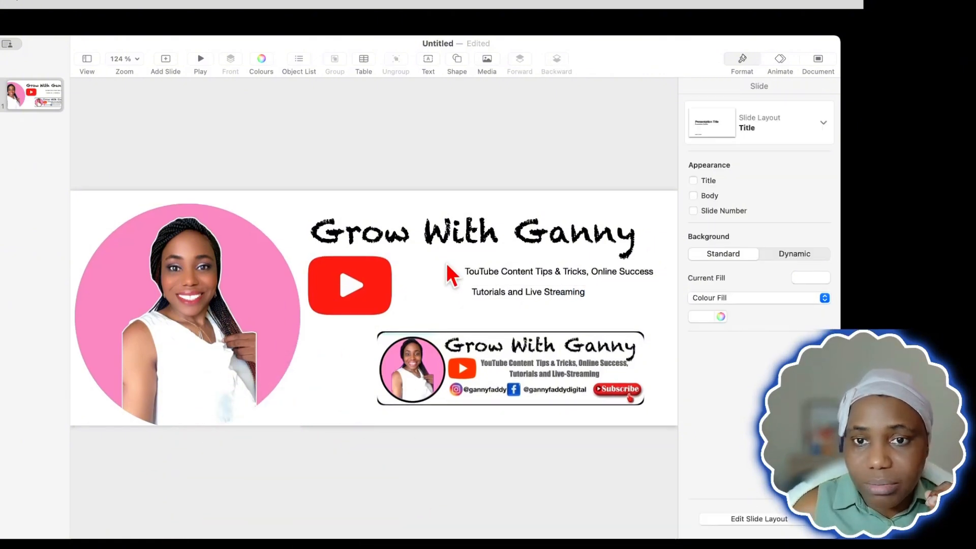
- Make the "YouTube Content Tips & Tricks, Online Success" line grey and bold
{"action": "left_click", "coordinate": [542, 278]}
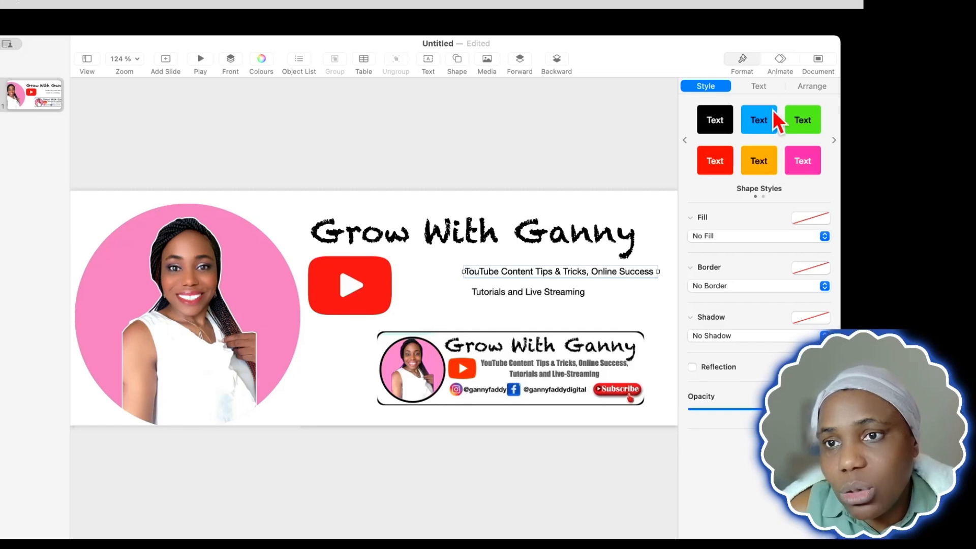
{"action": "left_click", "coordinate": [765, 91]}
{"action": "left_click", "coordinate": [818, 283]}
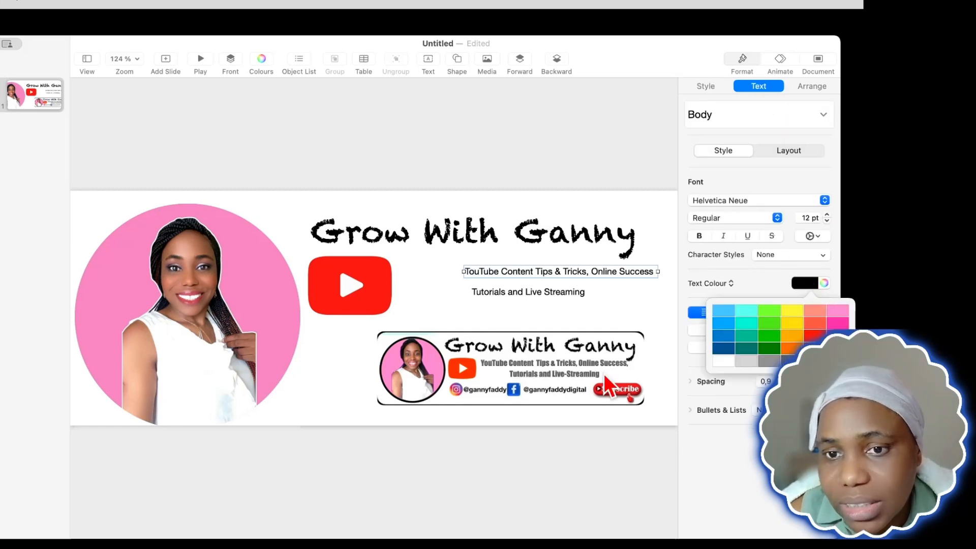
{"action": "left_click", "coordinate": [779, 362]}
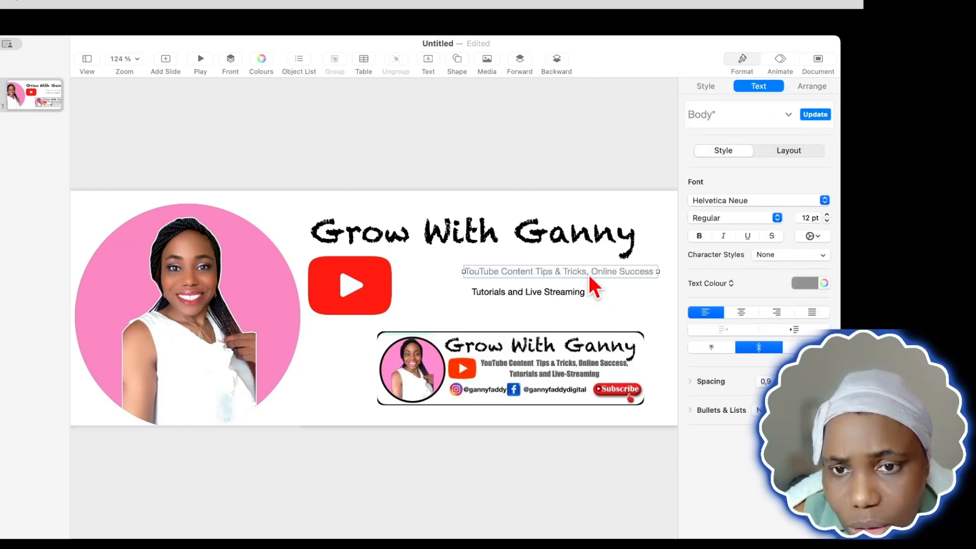
{"action": "left_click", "coordinate": [699, 236]}
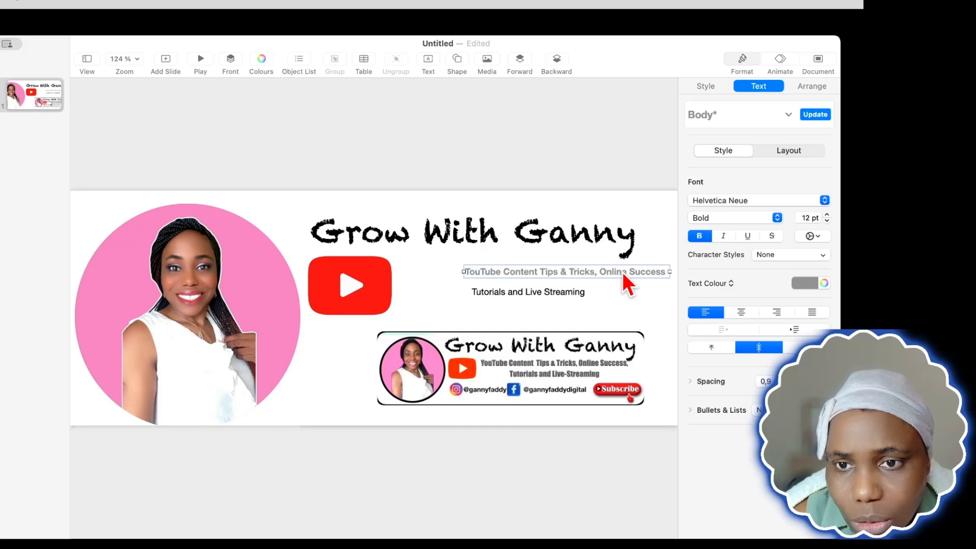
- Move the "YouTube Content Tips & Tricks, Online Success" line closer to the YouTube logo and colour it dark grey
{"action": "left_click_drag", "start_coordinate": [628, 279], "coordinate": [603, 281]}
{"action": "left_click_drag", "start_coordinate": [443, 288], "coordinate": [425, 283]}
{"action": "left_click", "coordinate": [809, 283]}
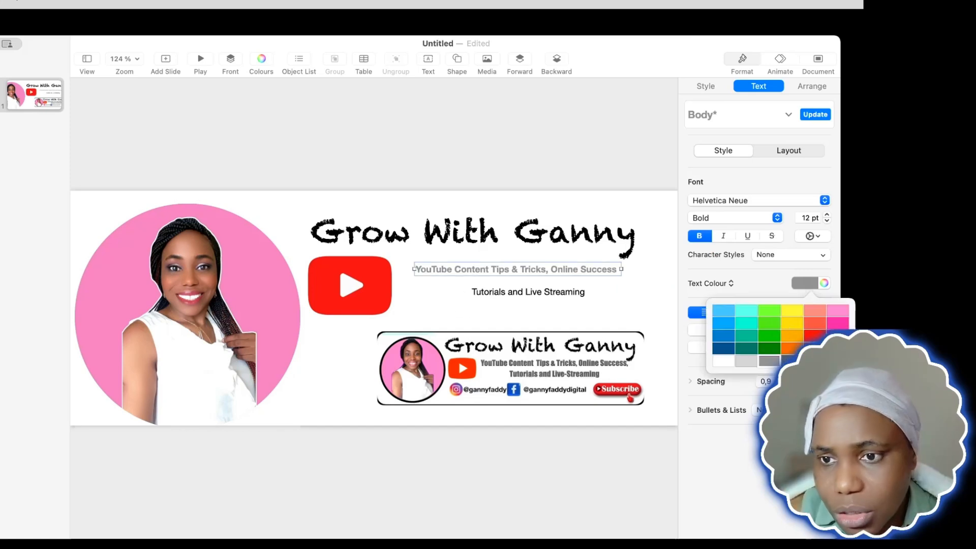
{"action": "left_click", "coordinate": [792, 362]}
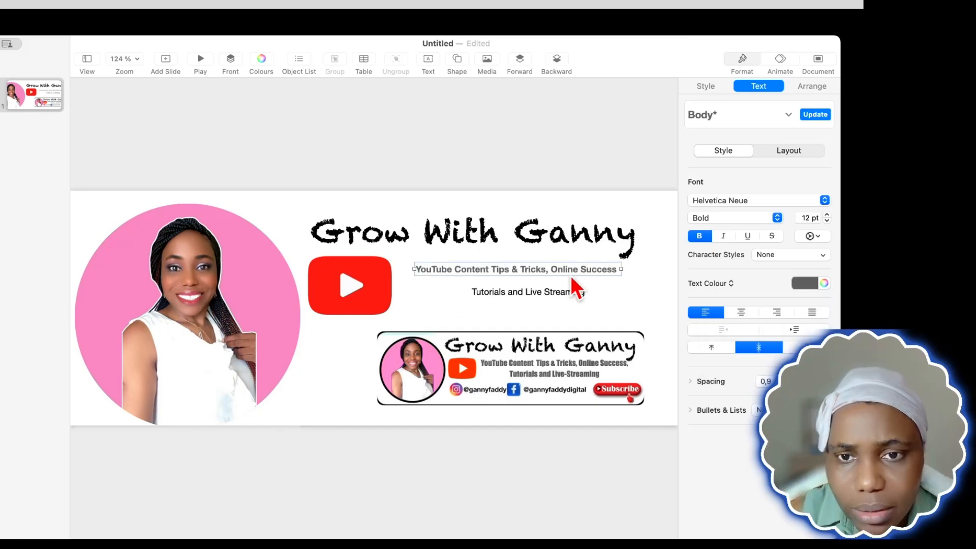
- Enlarge the "YouTube Content Tips & Tricks, Online Success" line to 15 pt and shift it back towards the YouTube logo
{"action": "left_click", "coordinate": [827, 215]}
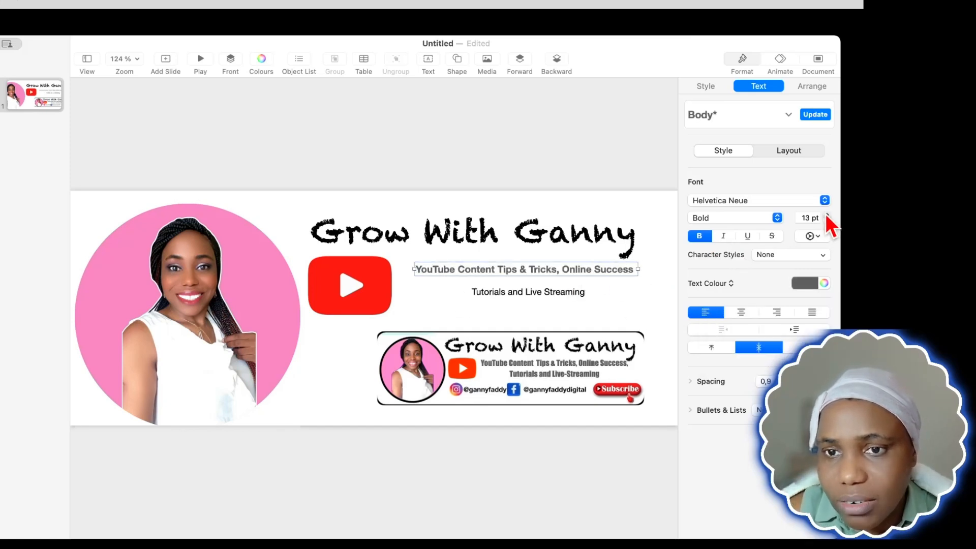
{"action": "left_click", "coordinate": [827, 215]}
{"action": "left_click", "coordinate": [827, 215]}
{"action": "left_click_drag", "start_coordinate": [555, 279], "coordinate": [540, 279]}
- Enlarge the "Grow With Ganny" title to 47 pt so it spans the space up to the slide's edge
{"action": "left_click", "coordinate": [625, 247]}
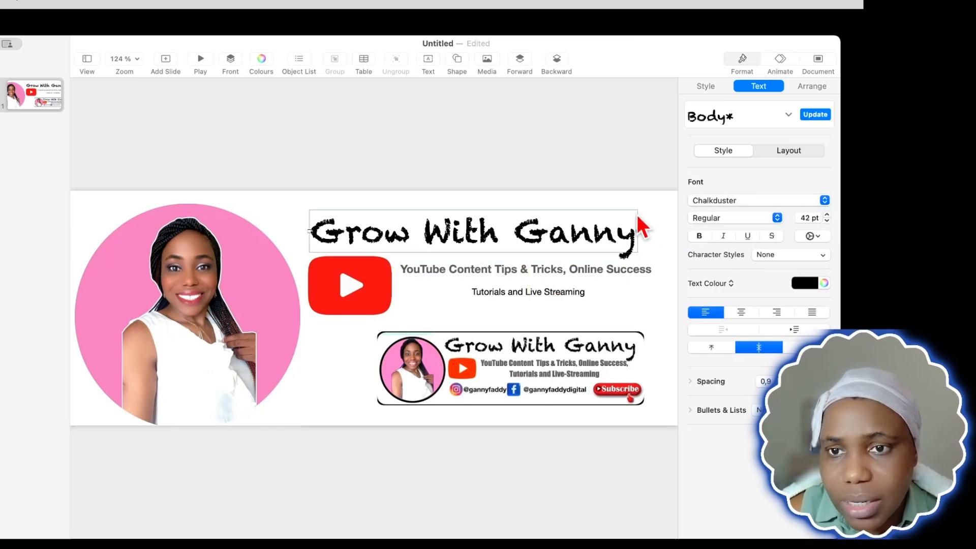
{"action": "left_click", "coordinate": [827, 215]}
{"action": "left_click", "coordinate": [826, 215]}
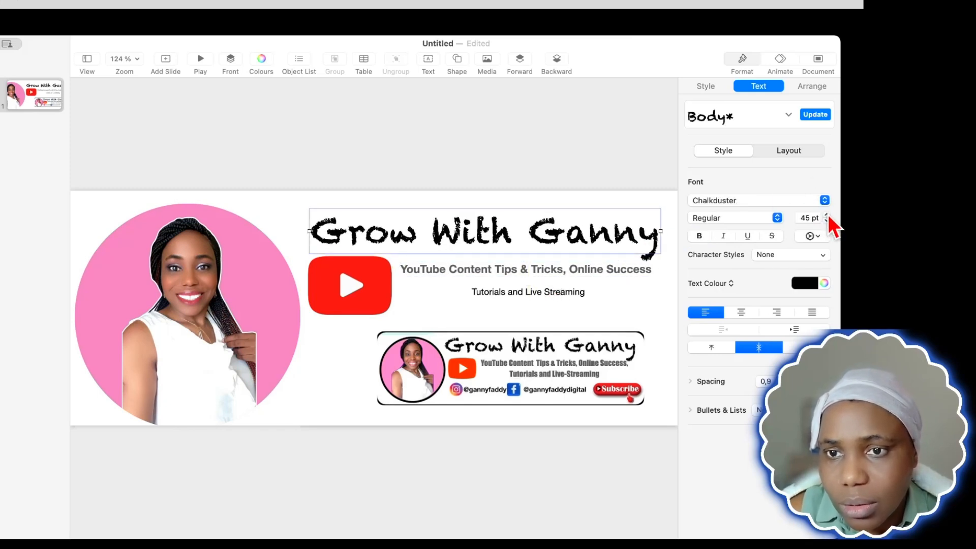
{"action": "left_click", "coordinate": [827, 214]}
{"action": "left_click", "coordinate": [827, 214]}
{"action": "left_click", "coordinate": [826, 215]}
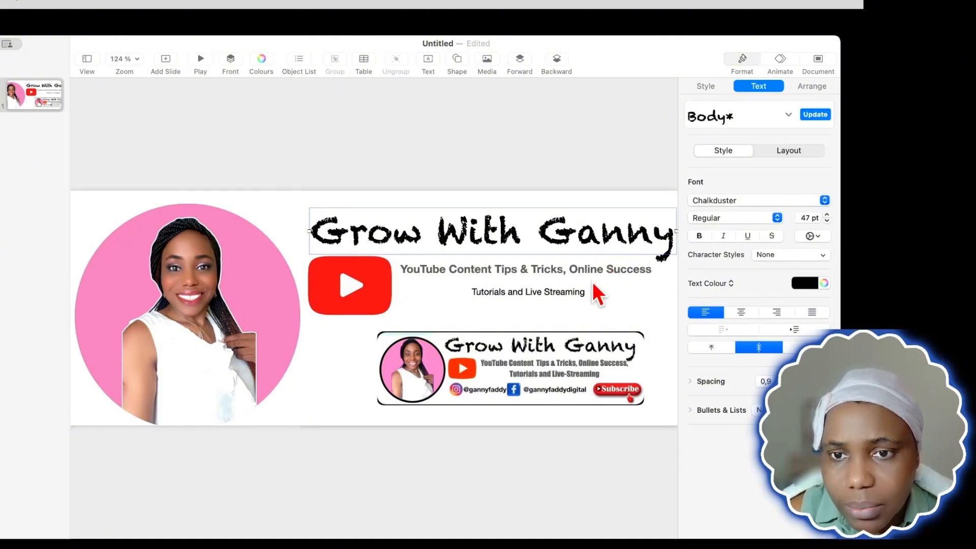
- Duplicate the dark grey bold tagline below the original and replace its text with "Tutorials and Live Streaming"
{"action": "left_click", "coordinate": [573, 296]}
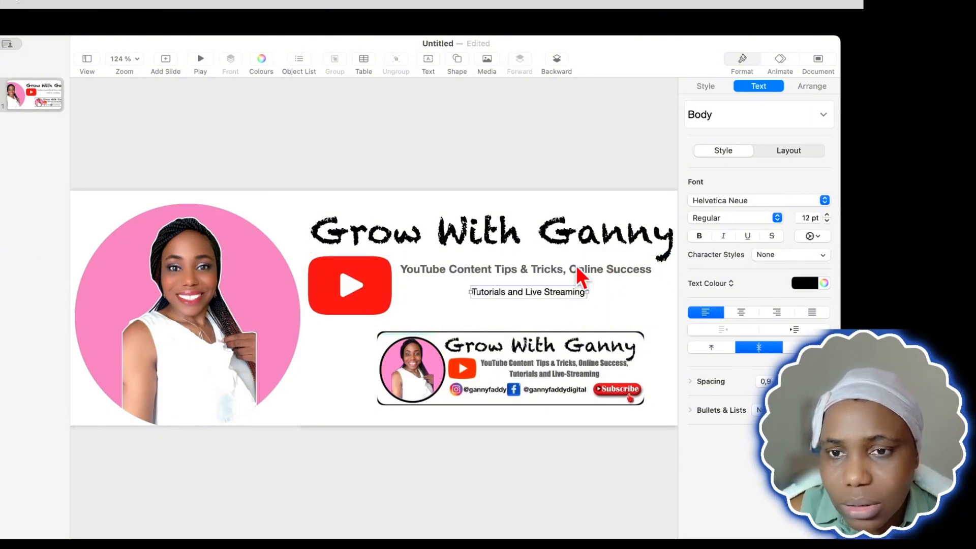
{"action": "triple_click", "coordinate": [497, 298]}
{"action": "key", "text": "super+c"}
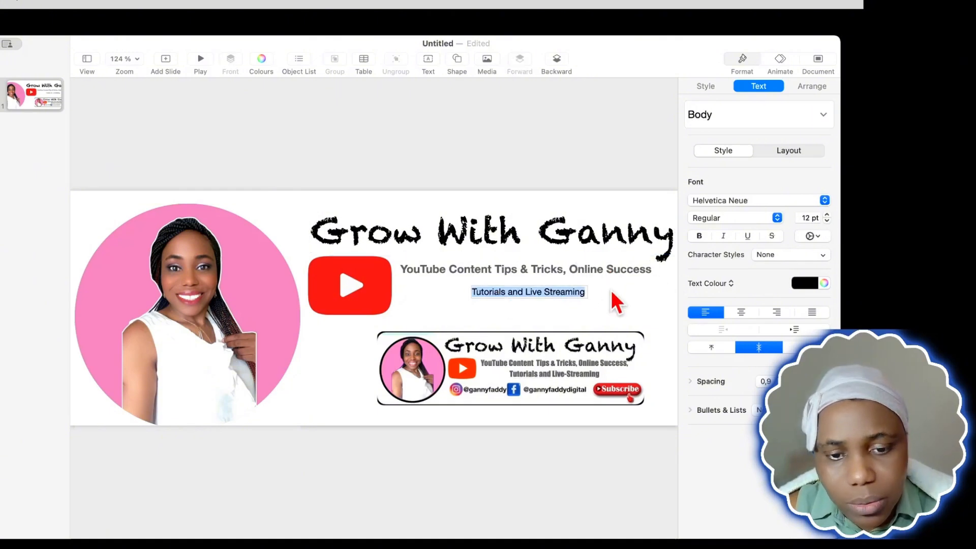
{"action": "left_click", "coordinate": [593, 277]}
{"action": "key", "text": "super+d"}
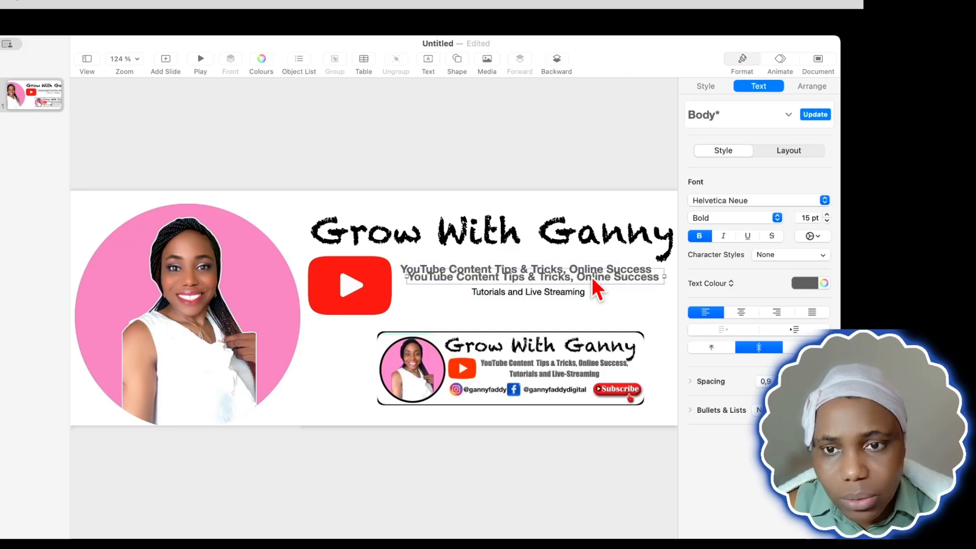
{"action": "left_click_drag", "start_coordinate": [593, 279], "coordinate": [585, 316]}
{"action": "triple_click", "coordinate": [423, 312]}
{"action": "key", "text": "super+v"}
- Delete the unstyled "Tutorials and Live Streaming" box and centre the bold grey version beneath the first tagline
{"action": "left_click", "coordinate": [575, 293]}
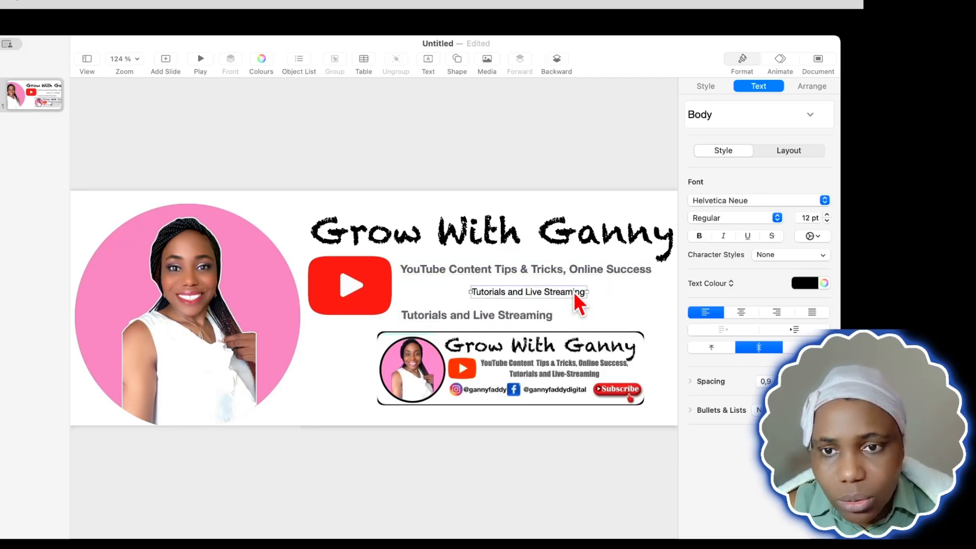
{"action": "key", "text": "Delete"}
{"action": "left_click_drag", "start_coordinate": [523, 316], "coordinate": [567, 286]}
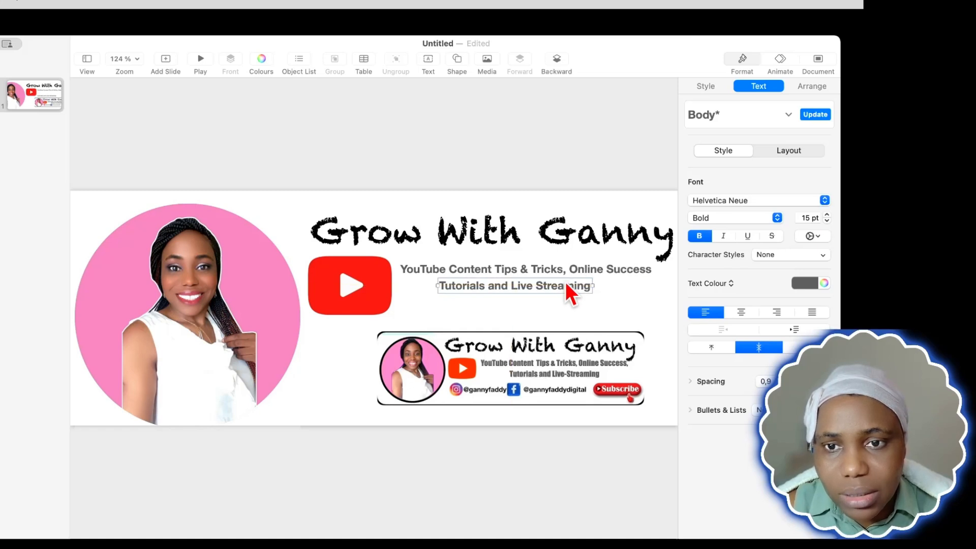
{"action": "left_click", "coordinate": [637, 271]}
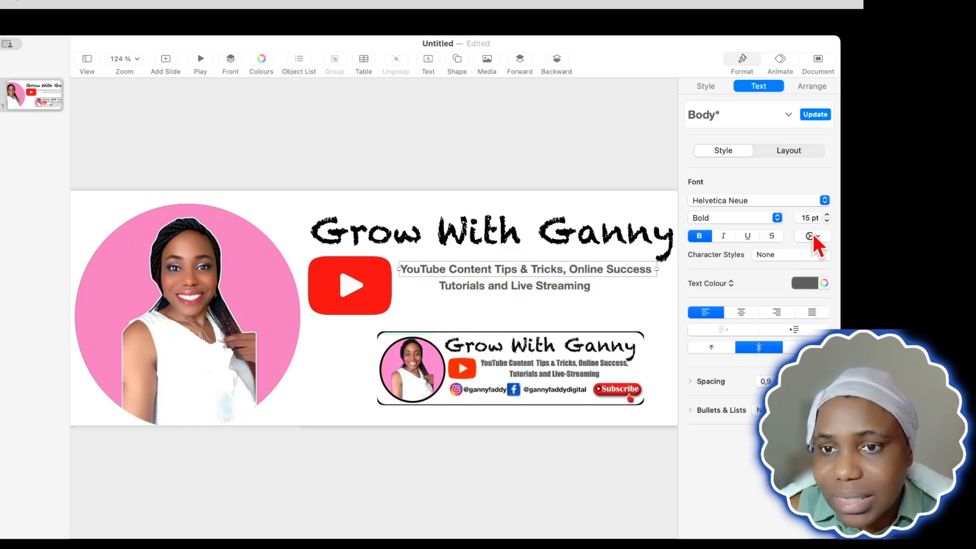
{"action": "mouse_move", "coordinate": [549, 298]}
{"action": "left_mouse_down"}
{"action": "mouse_move", "coordinate": [557, 304]}
{"action": "mouse_move", "coordinate": [552, 294]}
{"action": "left_mouse_up"}
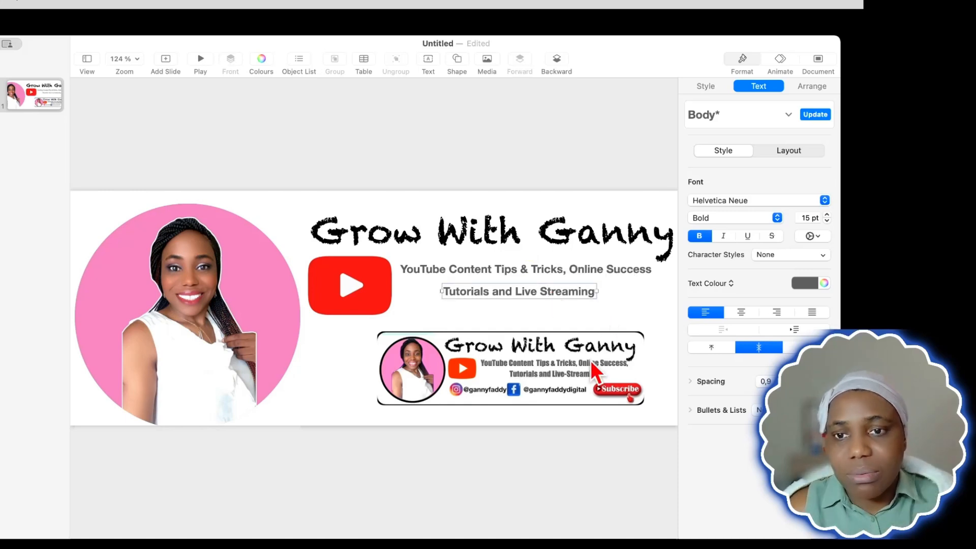
{"action": "left_click_drag", "start_coordinate": [599, 367], "coordinate": [562, 355]}
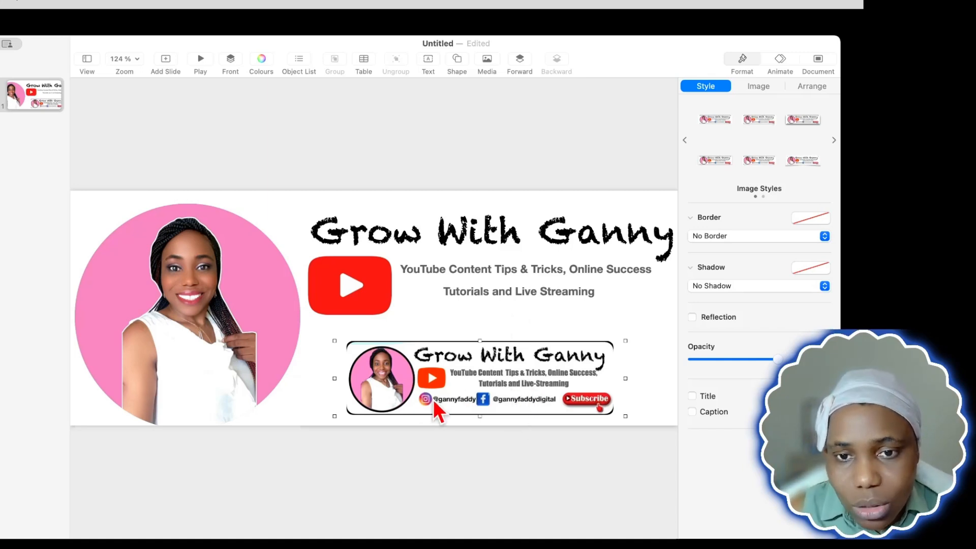
{"action": "left_click", "coordinate": [487, 60]}
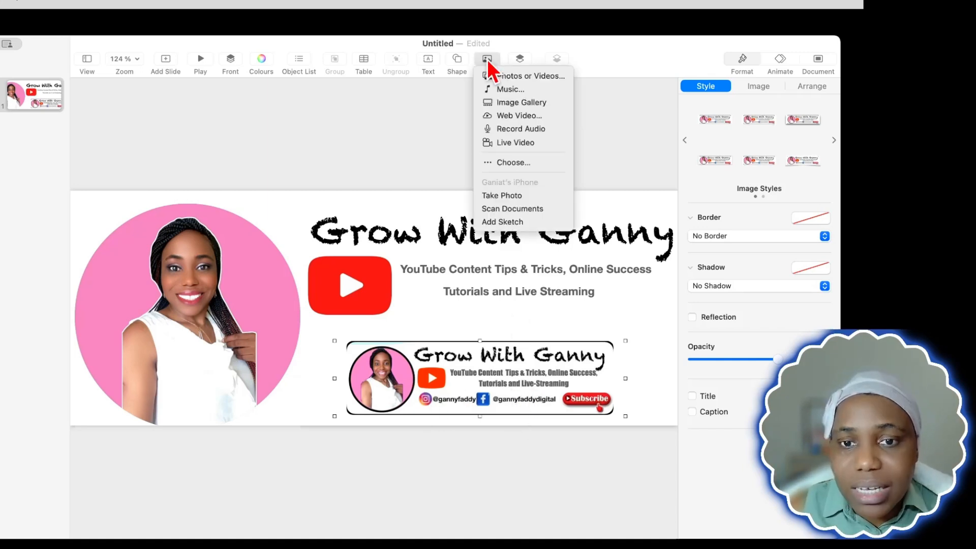
{"action": "left_click", "coordinate": [530, 164]}
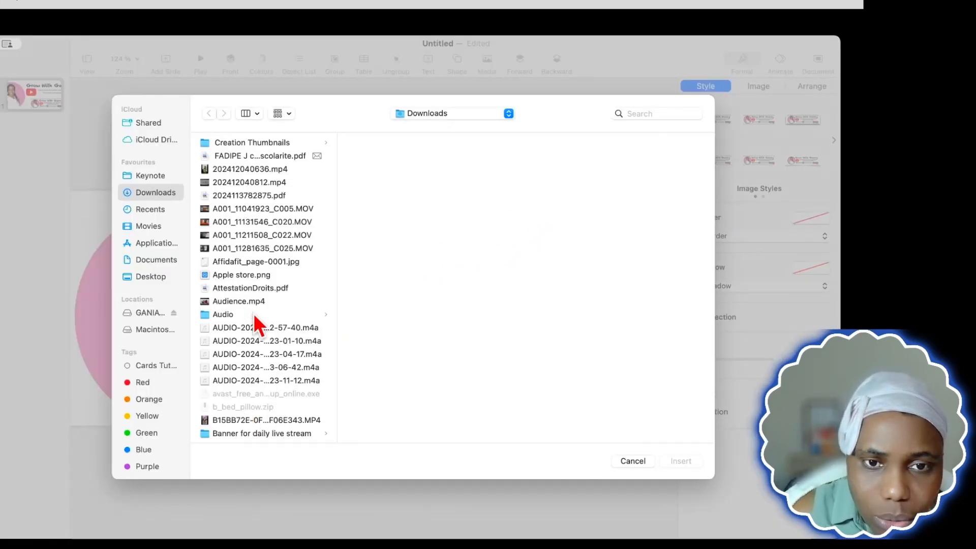
{"action": "scroll", "coordinate": [275, 410], "scroll_direction": "down", "scroll_amount": 5}
{"action": "scroll", "coordinate": [275, 409], "scroll_direction": "down", "scroll_amount": 10}
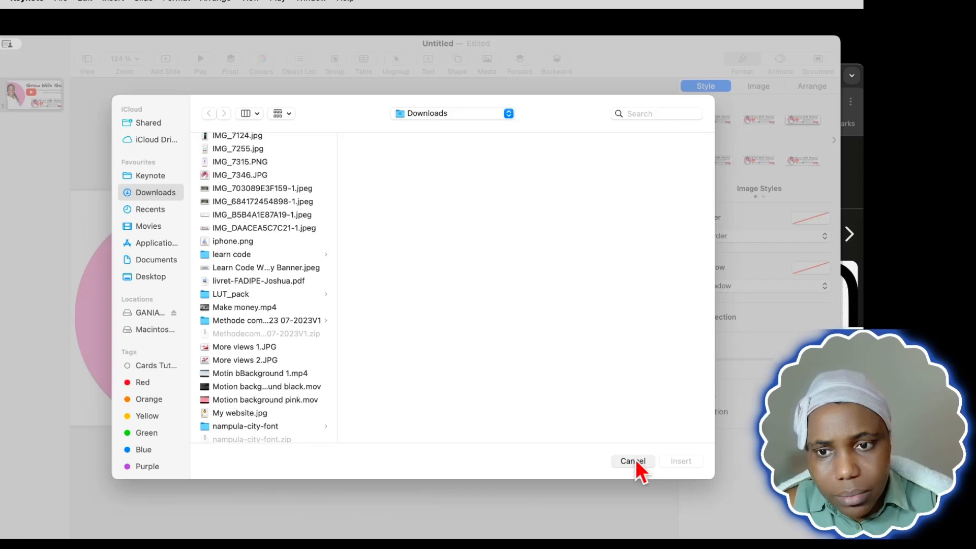
{"action": "left_click", "coordinate": [633, 461]}
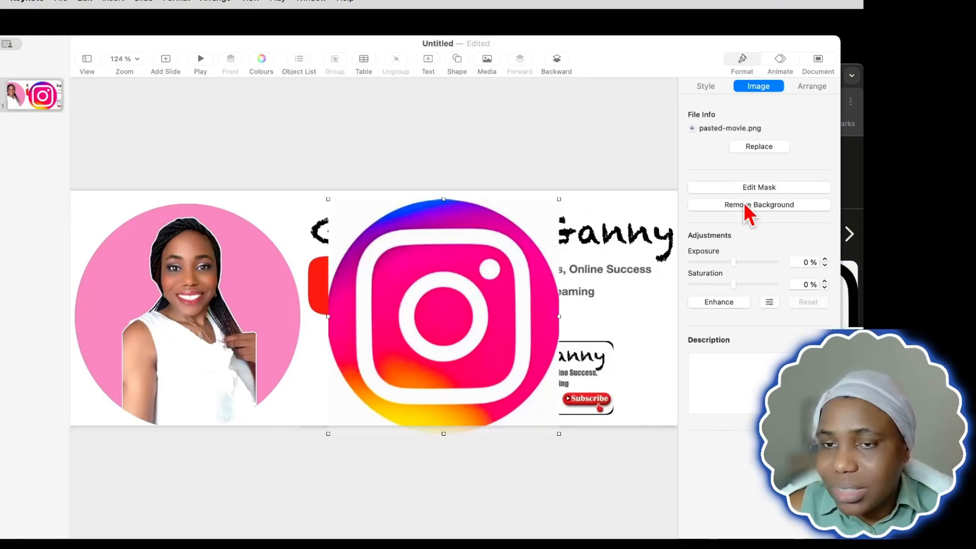
- Remove the Instagram logo's background, scale the logo down and place it below the YouTube logo beside the portrait
{"action": "left_click", "coordinate": [744, 204]}
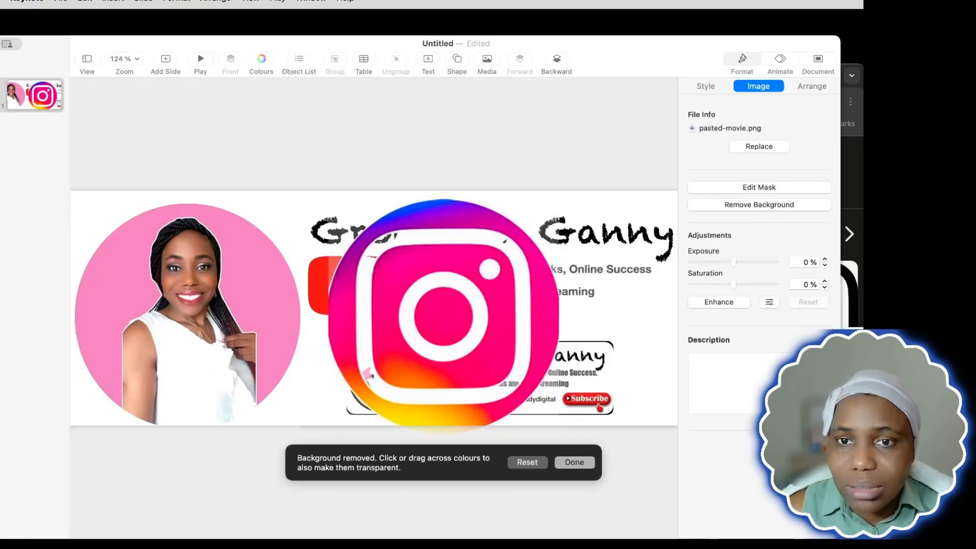
{"action": "left_click", "coordinate": [574, 462]}
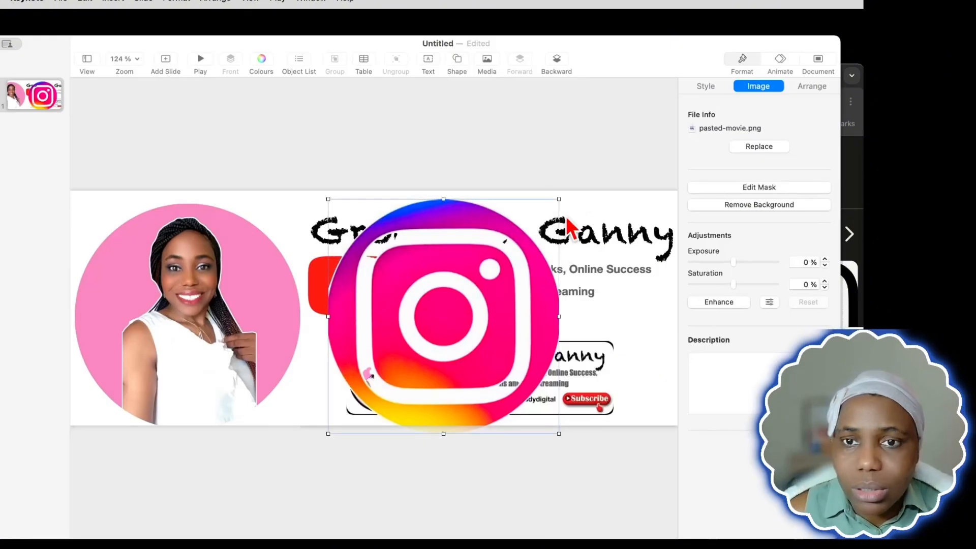
{"action": "left_click_drag", "start_coordinate": [565, 215], "coordinate": [359, 337]}
{"action": "left_click_drag", "start_coordinate": [366, 394], "coordinate": [331, 377]}
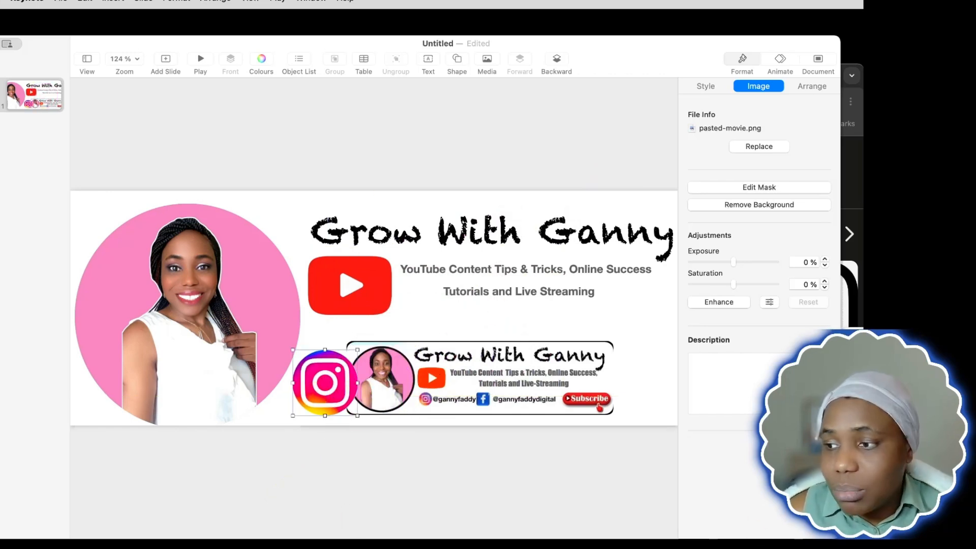
- Add a Facebook logo copied from the browser, remove its background and scale it down
{"action": "left_click", "coordinate": [853, 172]}
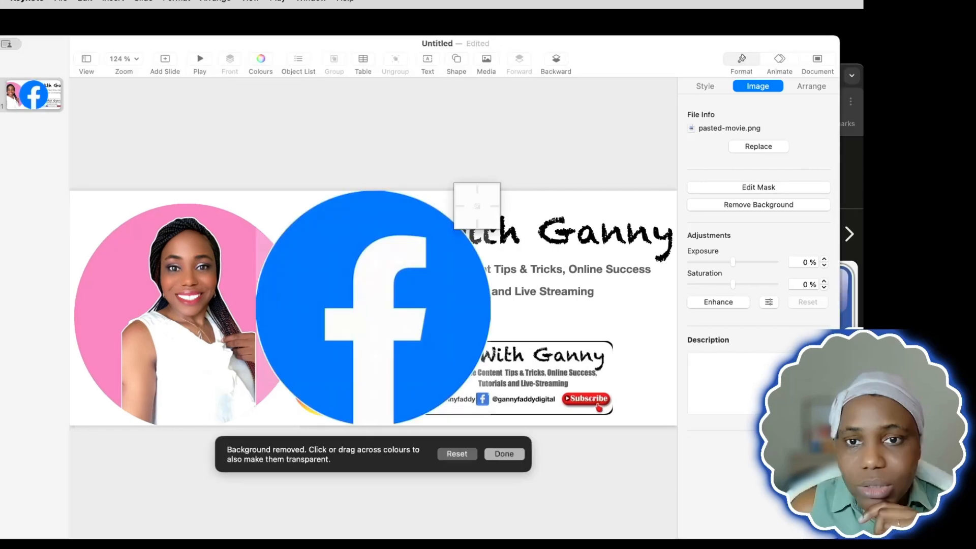
{"action": "left_click", "coordinate": [514, 456]}
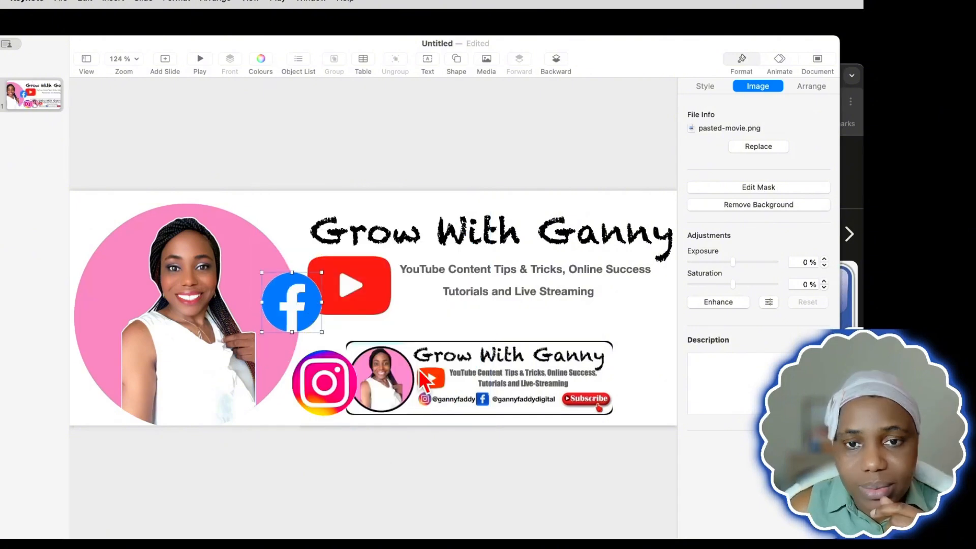
- Bring the reference banner image in front of all other objects and move it to the slide's upper-left corner
{"action": "left_click_drag", "start_coordinate": [422, 379], "coordinate": [538, 368]}
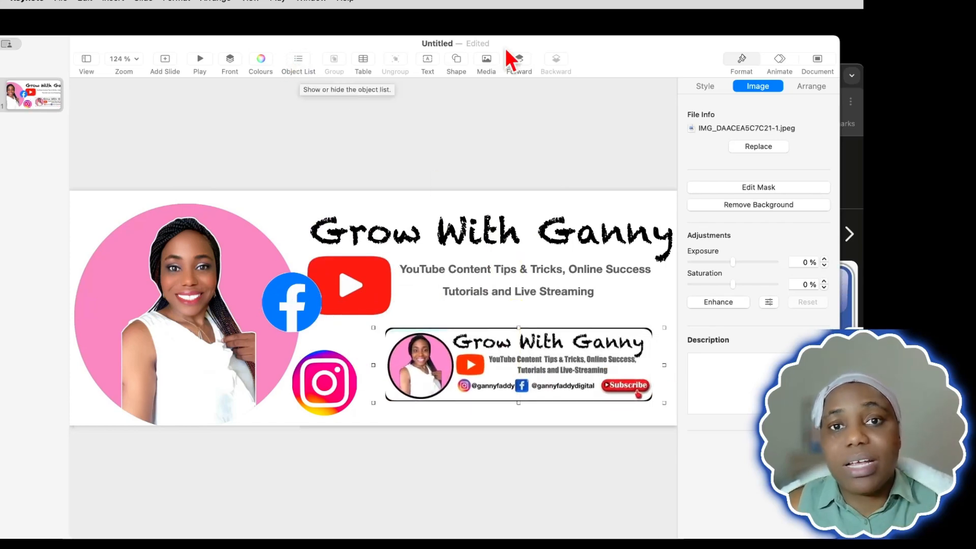
{"action": "left_click", "coordinate": [299, 60]}
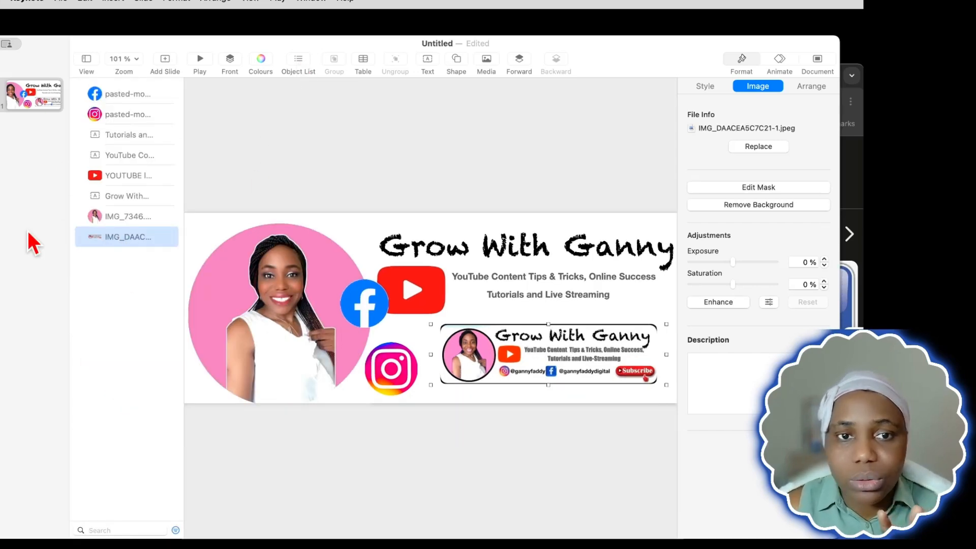
{"action": "left_click_drag", "start_coordinate": [120, 240], "coordinate": [119, 92]}
{"action": "left_click_drag", "start_coordinate": [519, 345], "coordinate": [261, 226]}
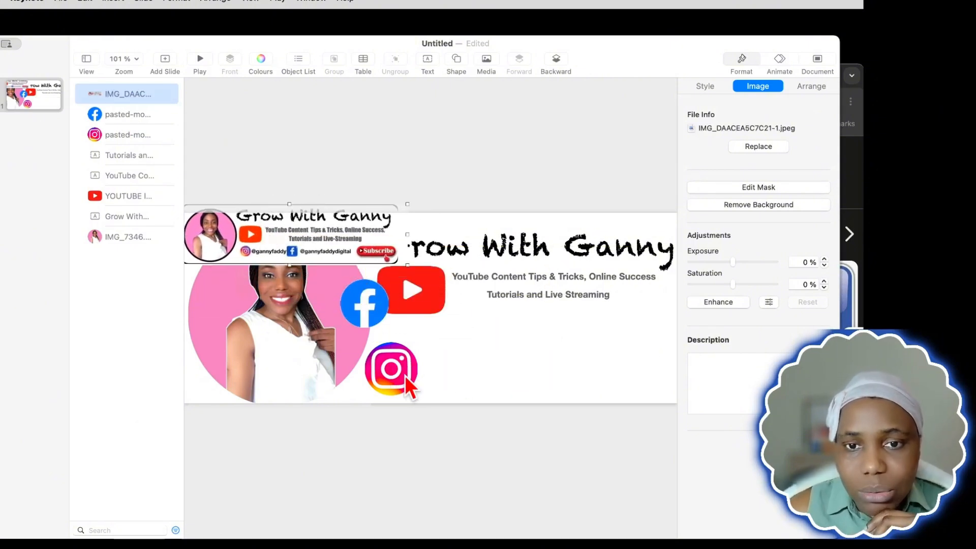
- Shrink the Instagram logo below the YouTube logo and place the Facebook logo level with it, leaving space between them
{"action": "left_click_drag", "start_coordinate": [362, 300], "coordinate": [517, 365]}
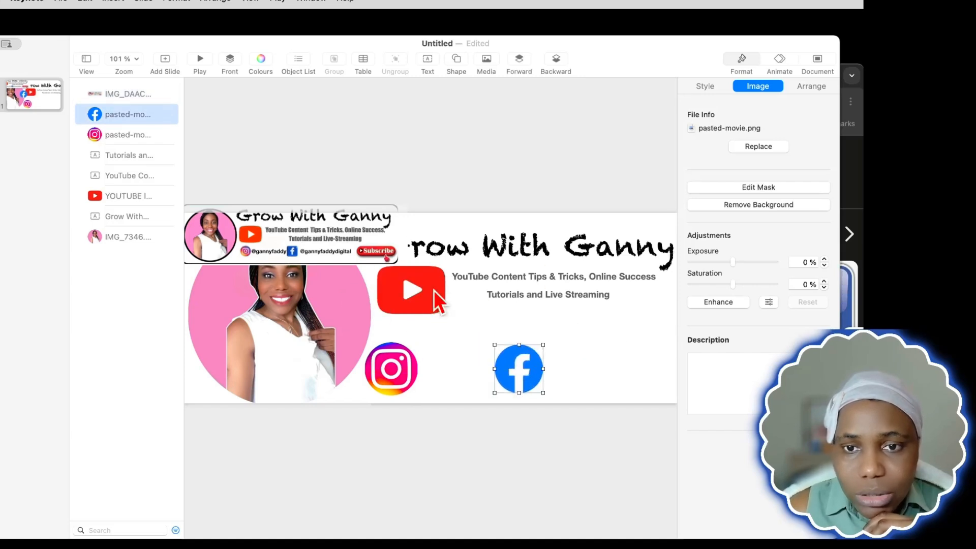
{"action": "left_click", "coordinate": [405, 373]}
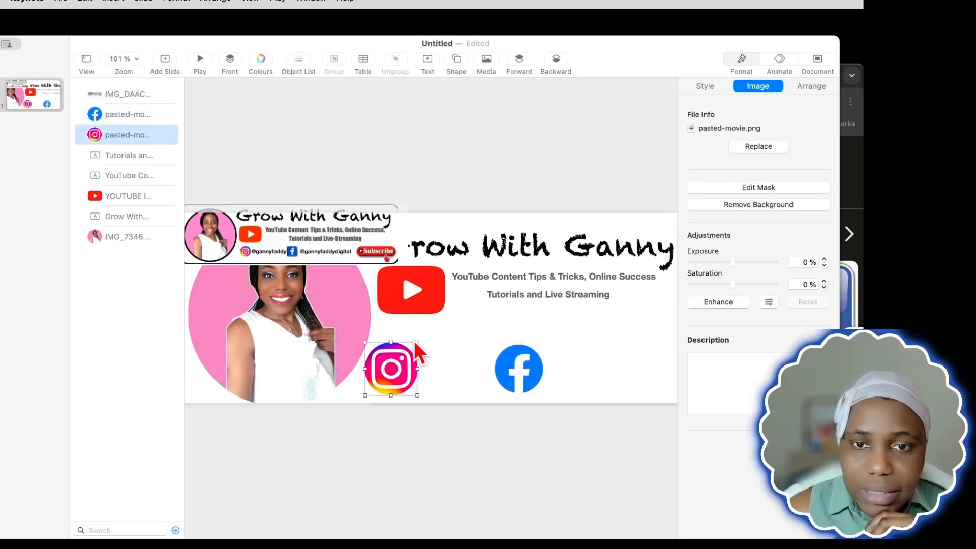
{"action": "left_click_drag", "start_coordinate": [417, 343], "coordinate": [391, 364]}
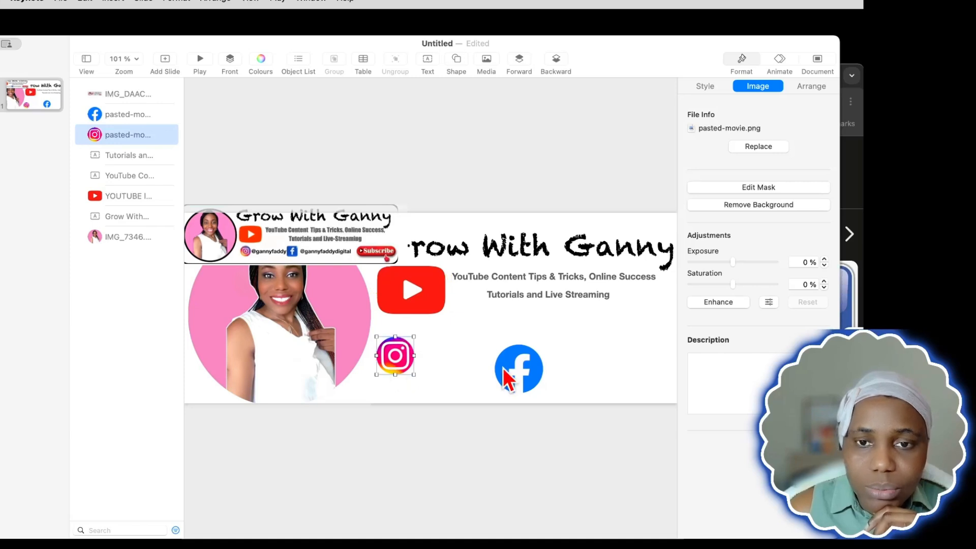
{"action": "left_click_drag", "start_coordinate": [508, 379], "coordinate": [567, 366]}
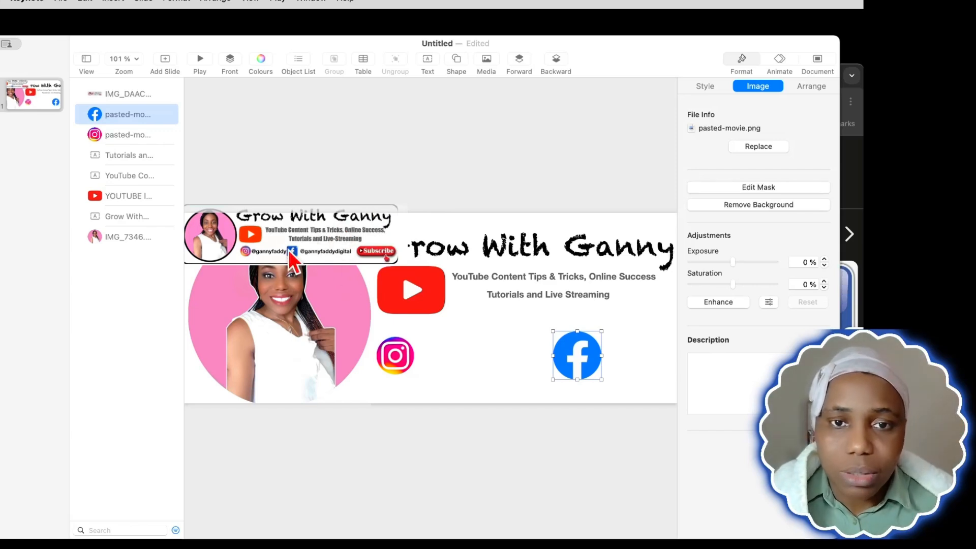
- Add a text box reading "gannyfaddy" in the space between the Instagram and Facebook logos
{"action": "left_click", "coordinate": [429, 60]}
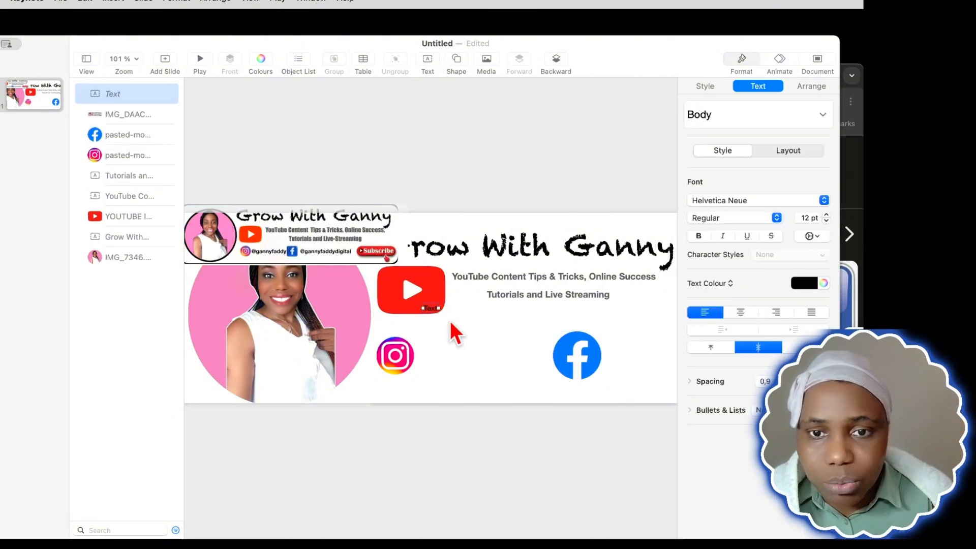
{"action": "left_click_drag", "start_coordinate": [432, 310], "coordinate": [487, 336]}
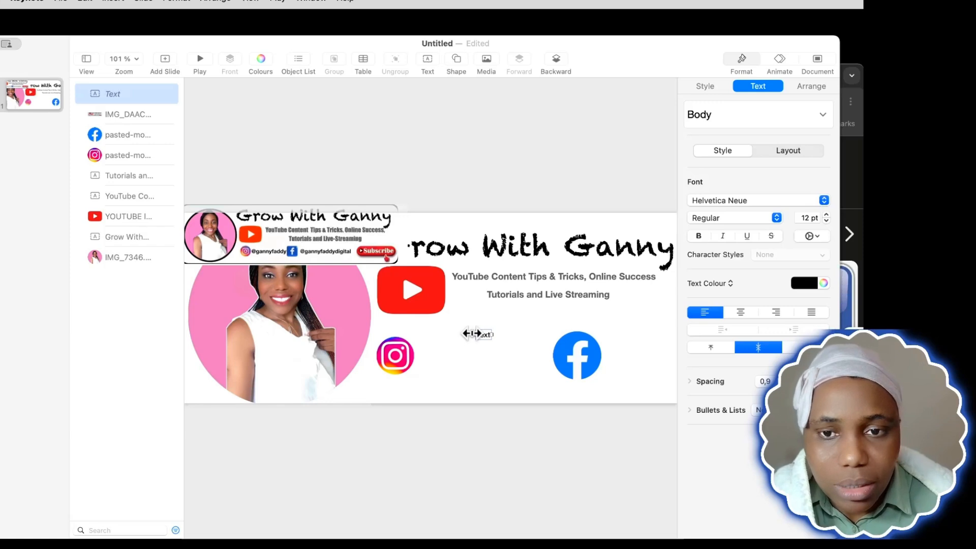
{"action": "type", "text": "Ganttfaddy"}
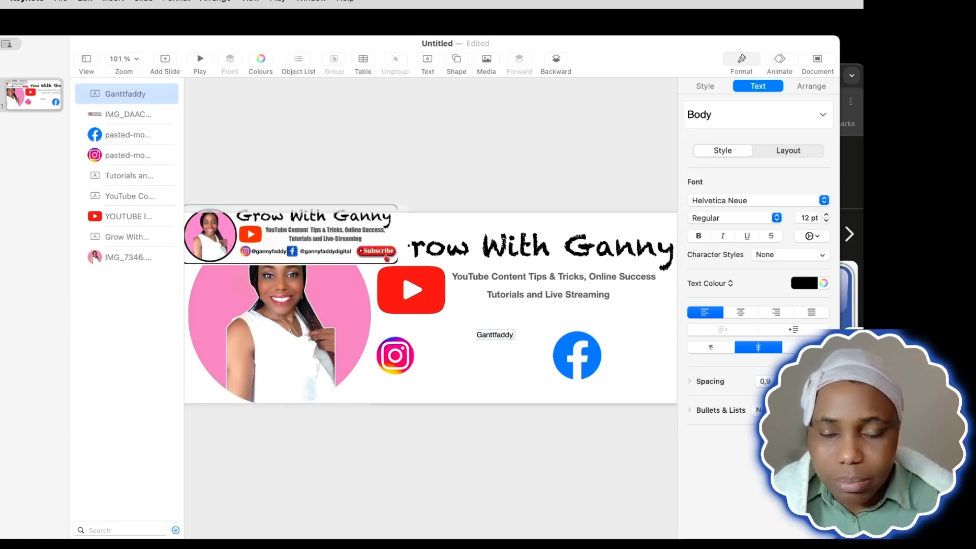
{"action": "key", "text": "BackSpace"}
{"action": "key", "text": "BackSpace"}
{"action": "key", "text": "BackSpace"}
{"action": "key", "text": "BackSpace"}
{"action": "key", "text": "BackSpace"}
{"action": "key", "text": "BackSpace"}
{"action": "key", "text": "BackSpace"}
{"action": "key", "text": "BackSpace"}
{"action": "key", "text": "BackSpace"}
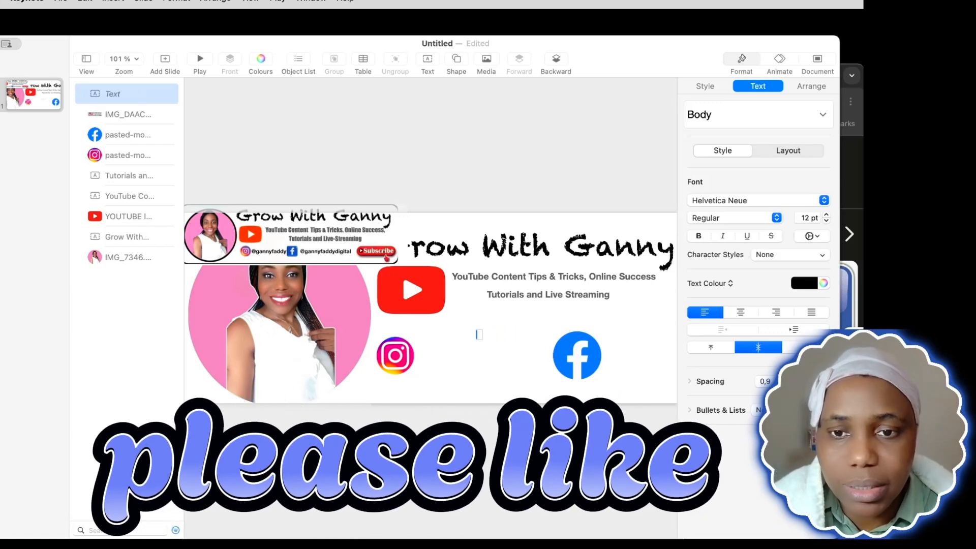
{"action": "type", "text": "gannyfaddy"}
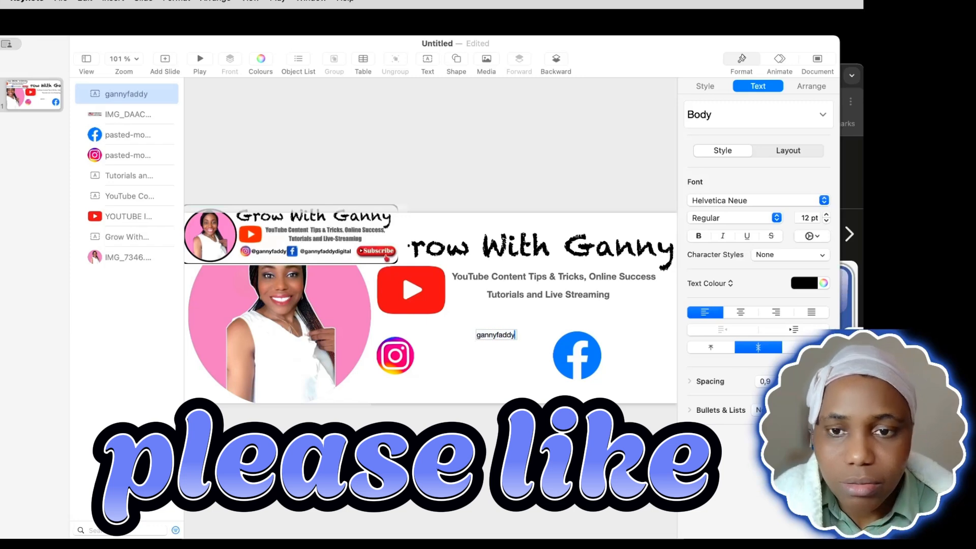
- Move the Gannyfaddy text box beside the Instagram logo and enlarge its text to 26 pt
{"action": "left_click", "coordinate": [509, 350]}
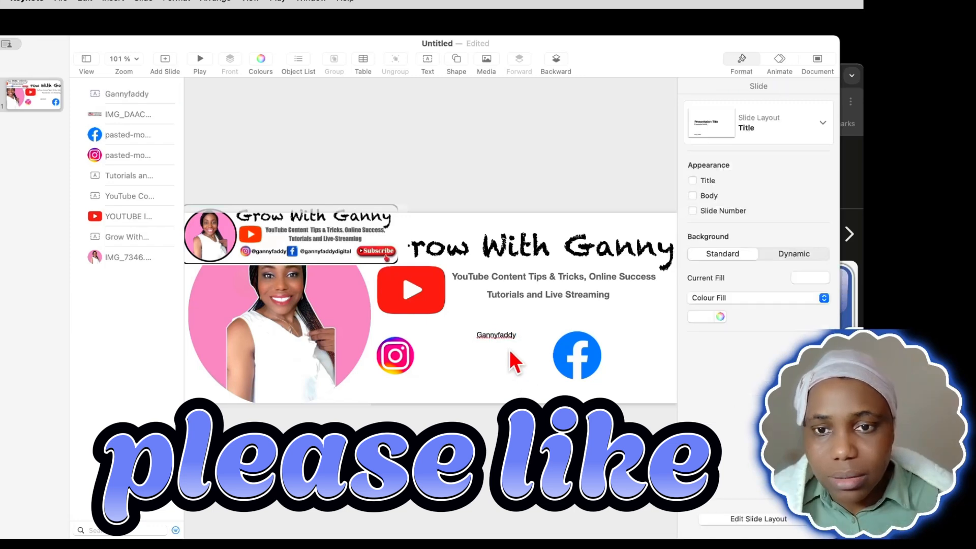
{"action": "left_click_drag", "start_coordinate": [505, 334], "coordinate": [456, 355]}
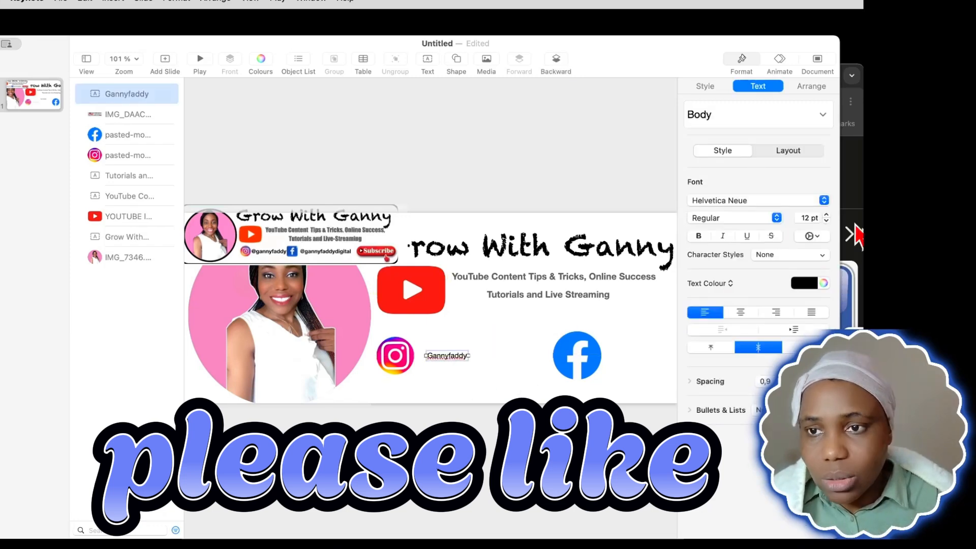
{"action": "left_click", "coordinate": [827, 215]}
{"action": "left_click", "coordinate": [827, 215]}
{"action": "left_click", "coordinate": [827, 215]}
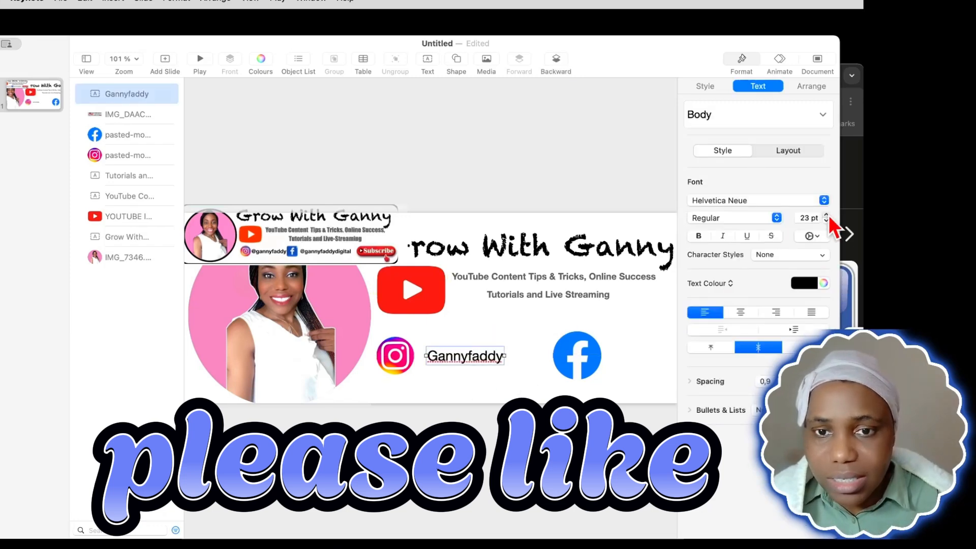
{"action": "left_click", "coordinate": [827, 215]}
- Close the gaps in the social row by moving the handle against the Instagram logo and the Facebook logo right after the handle
{"action": "left_click_drag", "start_coordinate": [489, 362], "coordinate": [478, 373]}
{"action": "left_click", "coordinate": [582, 361]}
{"action": "left_click_drag", "start_coordinate": [583, 361], "coordinate": [529, 369]}
- Change the font of the Gannyfaddy handle to Marker Felt
{"action": "left_click", "coordinate": [484, 363]}
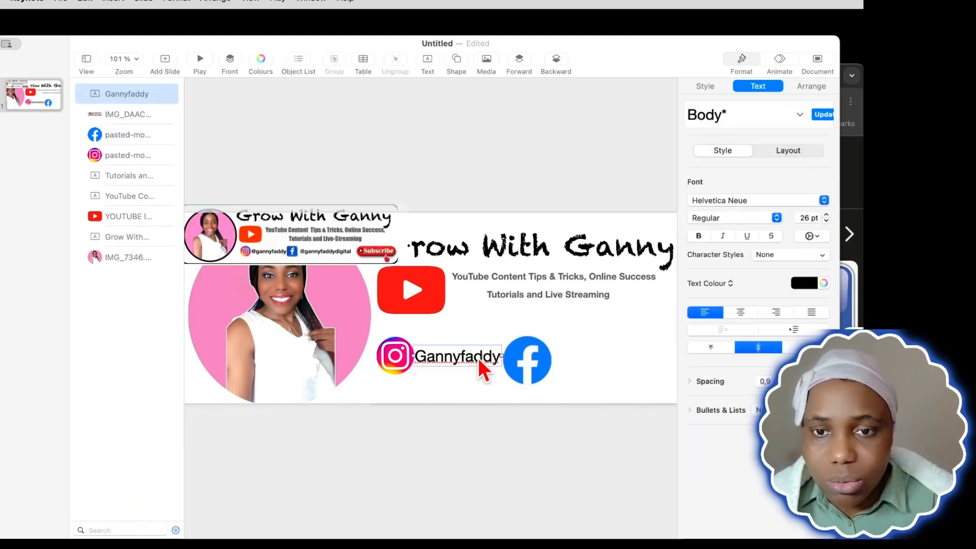
{"action": "left_click", "coordinate": [824, 202]}
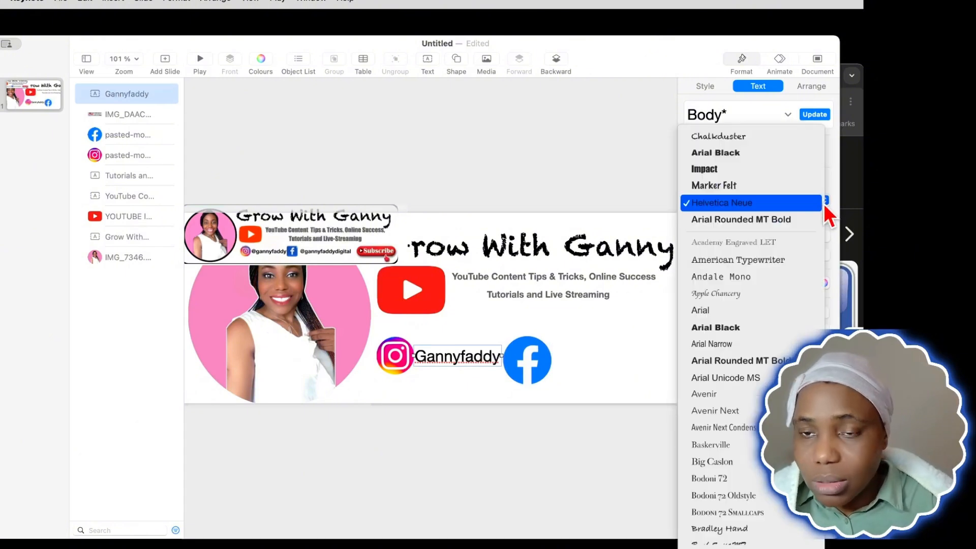
{"action": "left_click", "coordinate": [742, 186]}
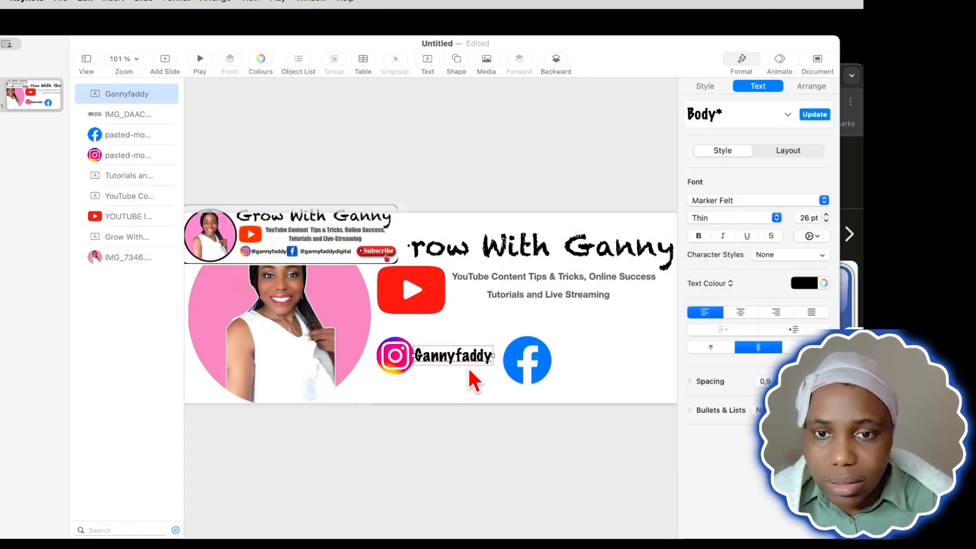
- Duplicate the Gannyfaddy handle and place the copy directly after the Facebook logo
{"action": "left_click", "coordinate": [575, 351]}
{"action": "left_click", "coordinate": [454, 352]}
{"action": "key", "text": "super+d"}
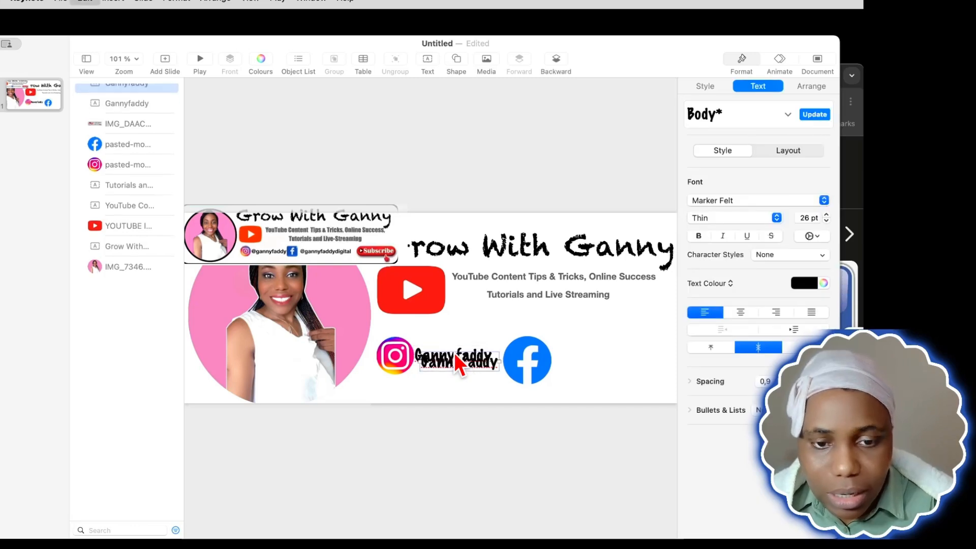
{"action": "left_click_drag", "start_coordinate": [457, 365], "coordinate": [589, 371]}
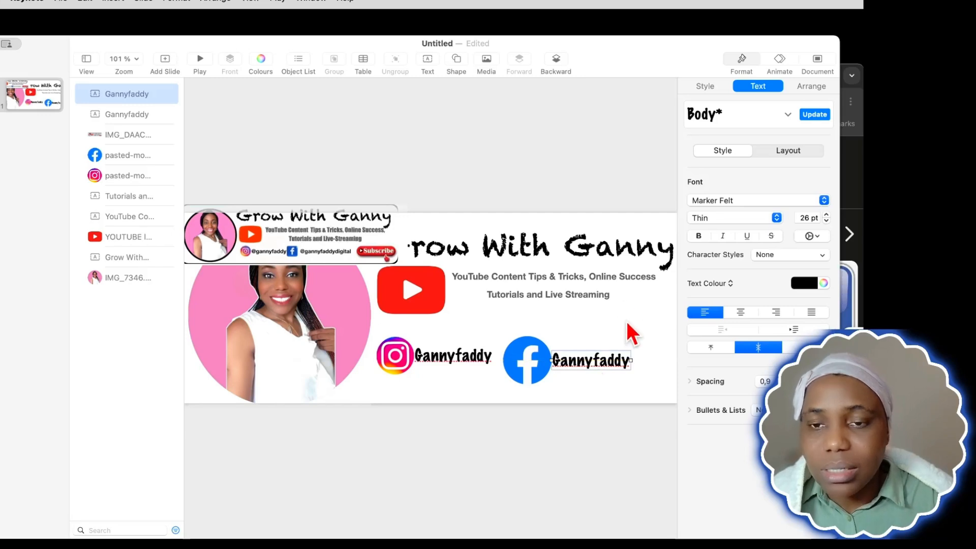
{"action": "left_click", "coordinate": [625, 432]}
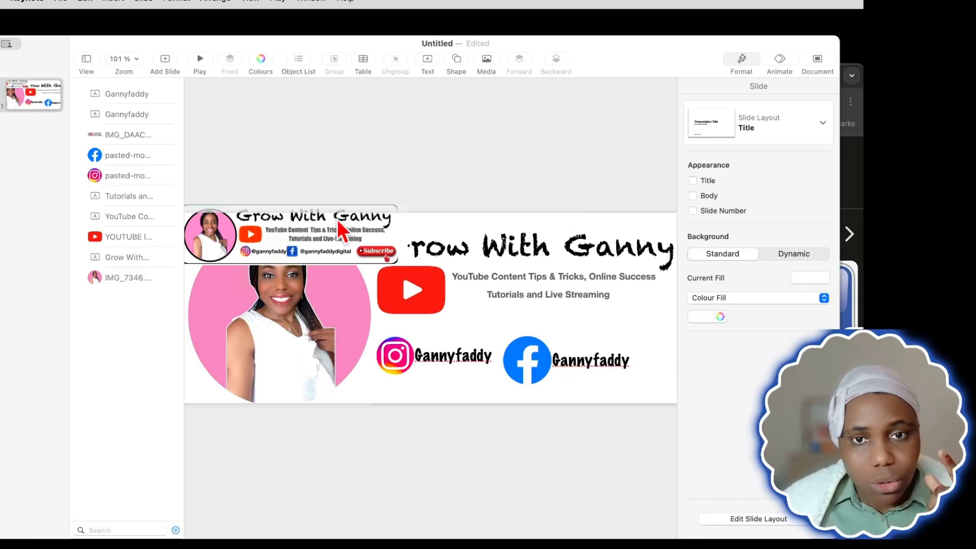
{"action": "key", "text": "super+Tab"}
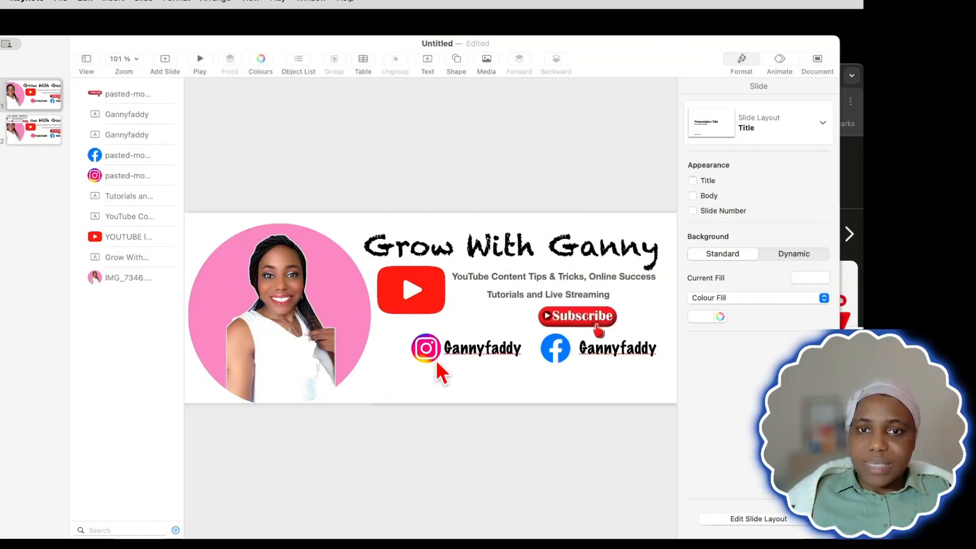
- Shift the Instagram and Facebook logos and their handles slightly left and down, below the Subscribe button
{"action": "left_click", "coordinate": [431, 346]}
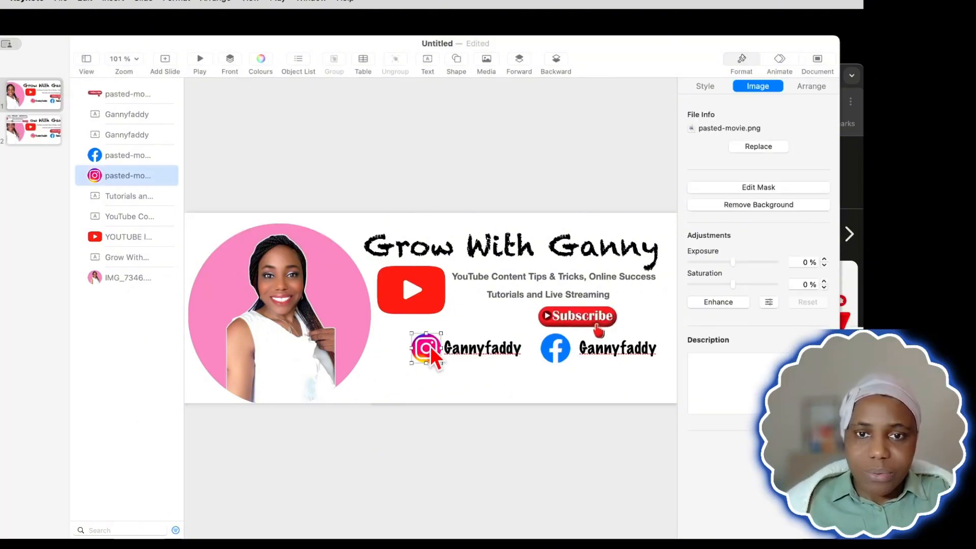
{"action": "left_click_drag", "start_coordinate": [430, 346], "coordinate": [410, 352]}
{"action": "left_click_drag", "start_coordinate": [486, 351], "coordinate": [468, 355]}
{"action": "left_click_drag", "start_coordinate": [553, 348], "coordinate": [529, 354]}
{"action": "left_click_drag", "start_coordinate": [604, 353], "coordinate": [580, 362]}
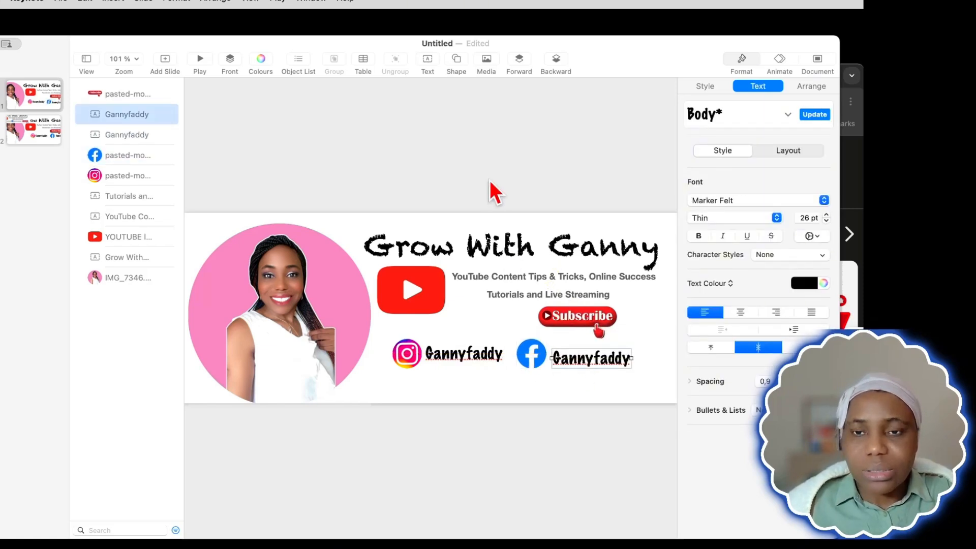
{"action": "left_click", "coordinate": [490, 182]}
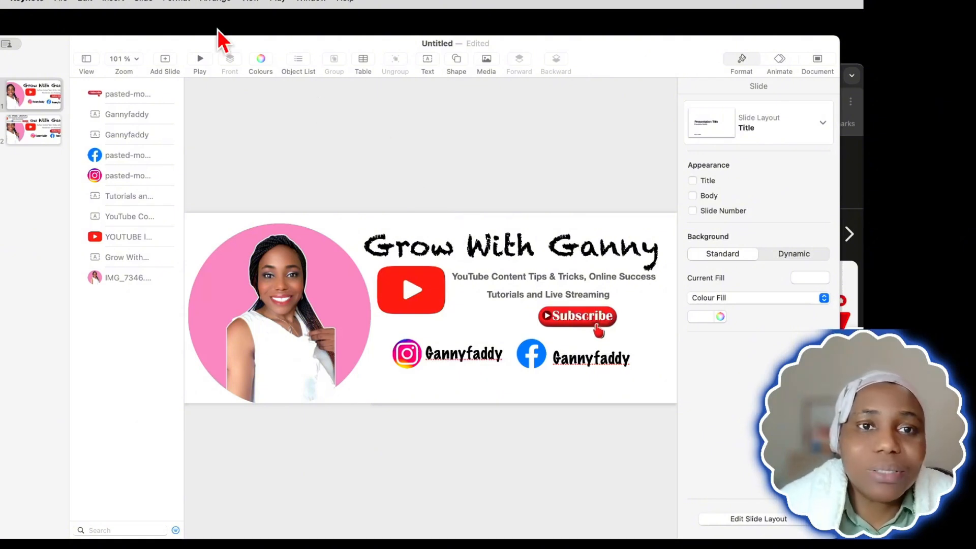
- Set up an image export limited to slides 1 to 1 in JPEG (Smaller File Size) format
{"action": "left_click", "coordinate": [66, 3]}
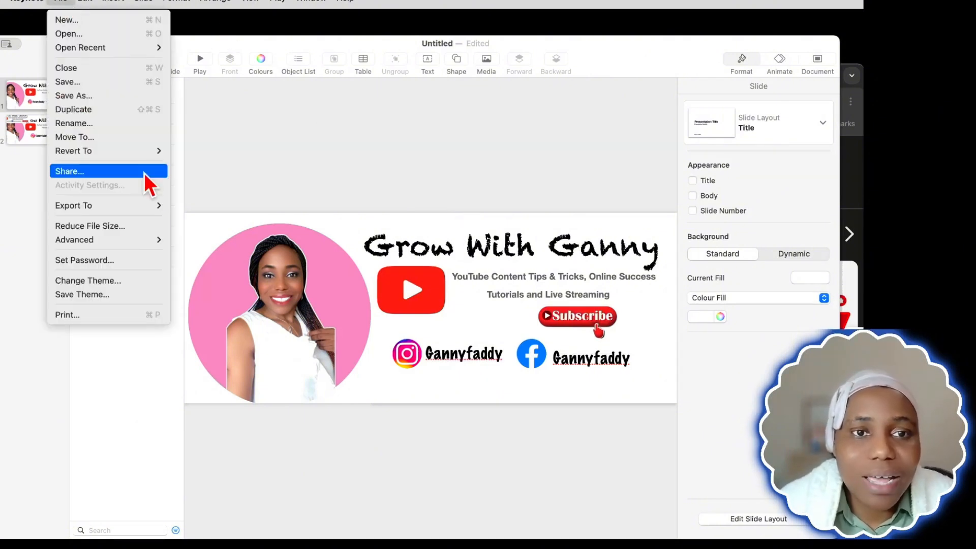
{"action": "mouse_move", "coordinate": [81, 209]}
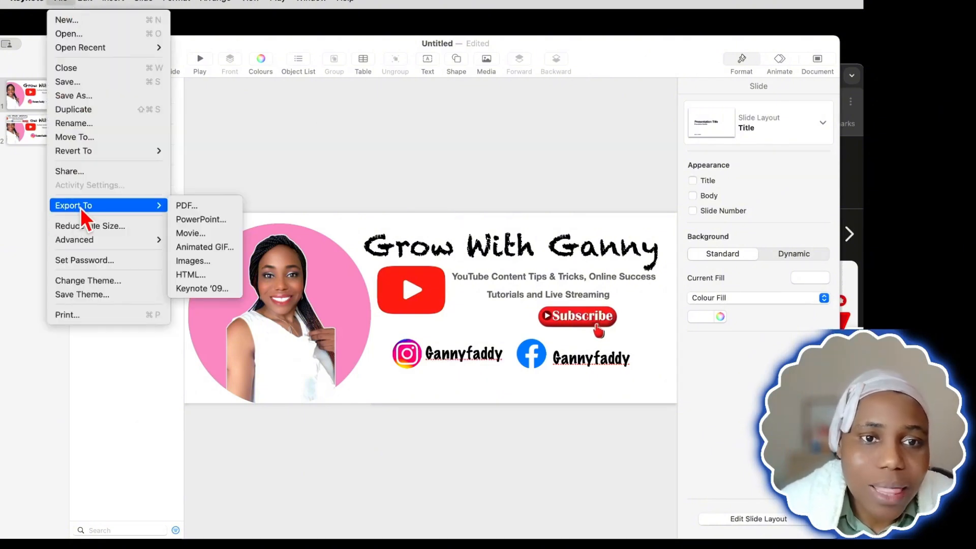
{"action": "left_click", "coordinate": [212, 261]}
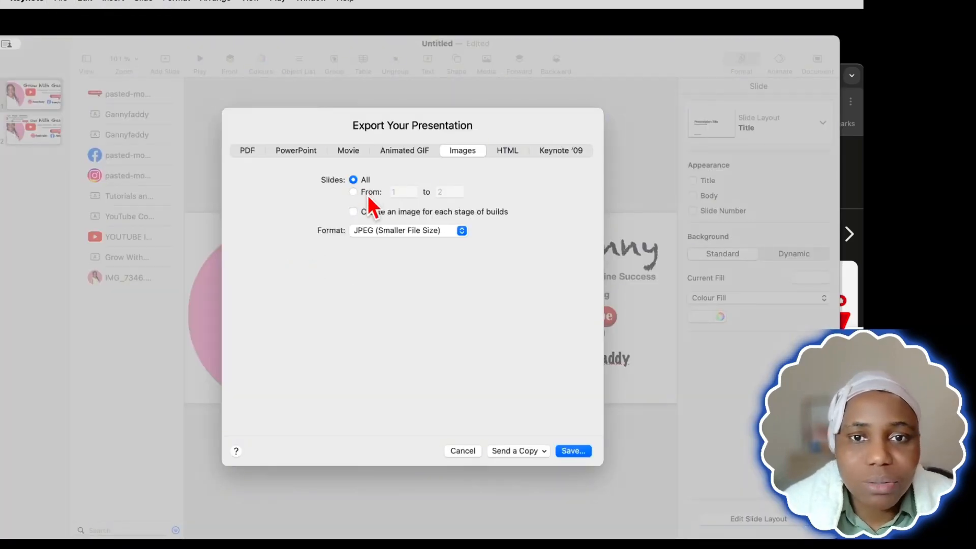
{"action": "left_click", "coordinate": [353, 191]}
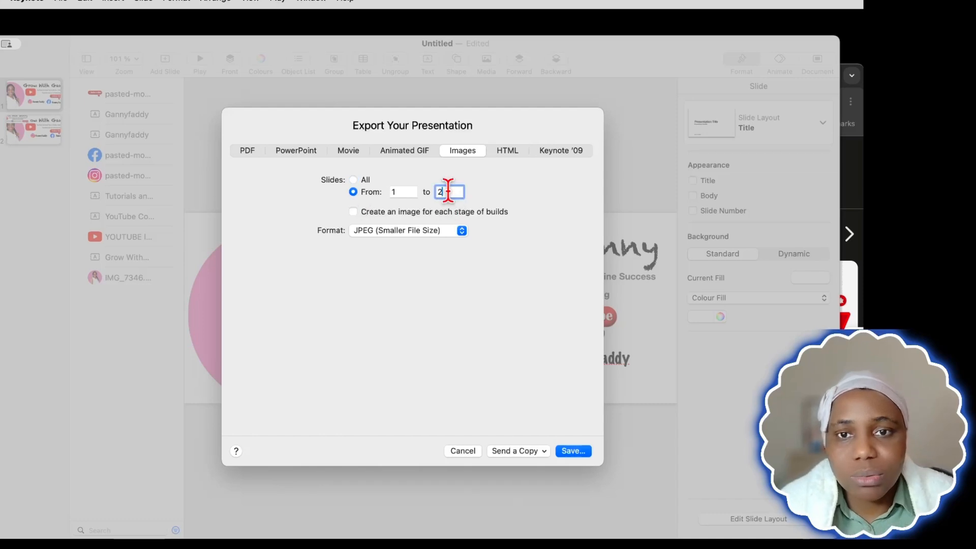
{"action": "type", "text": "1"}
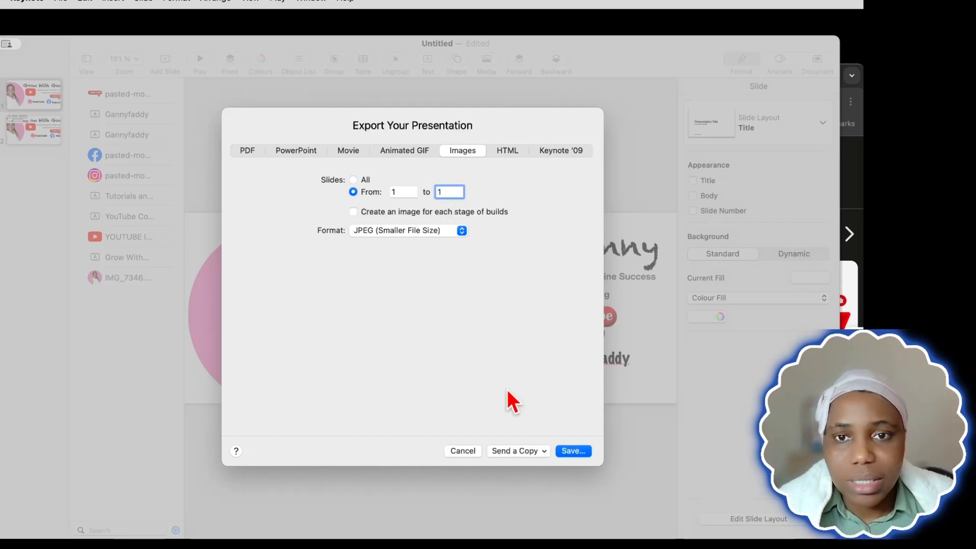
- Save the exported image in the Downloads folder under the name "Facebook cover"
{"action": "left_click", "coordinate": [584, 452]}
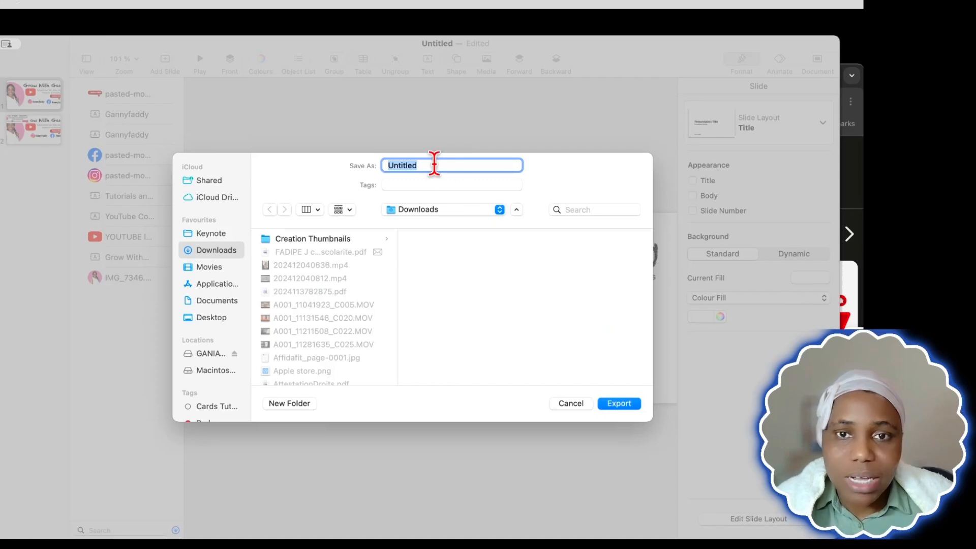
{"action": "type", "text": "F"}
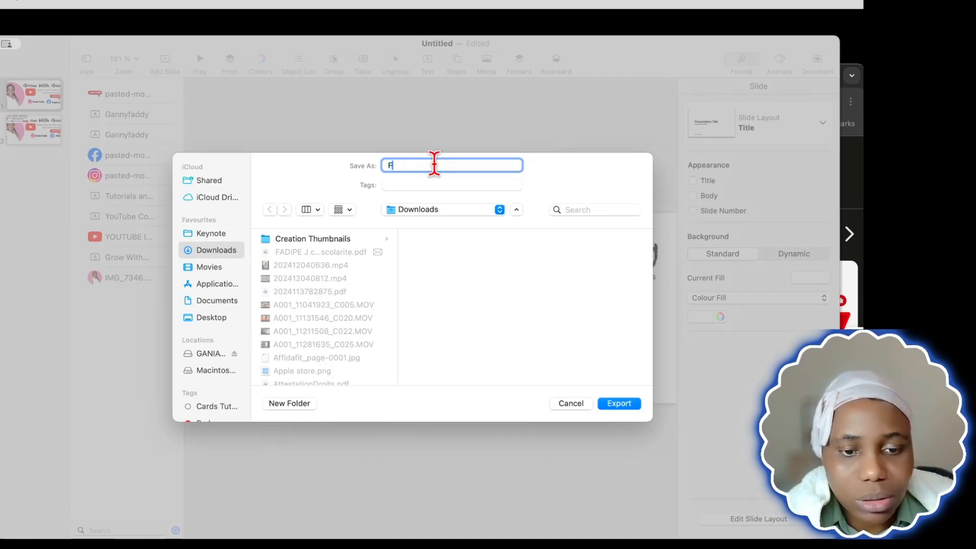
{"action": "type", "text": "aceb"}
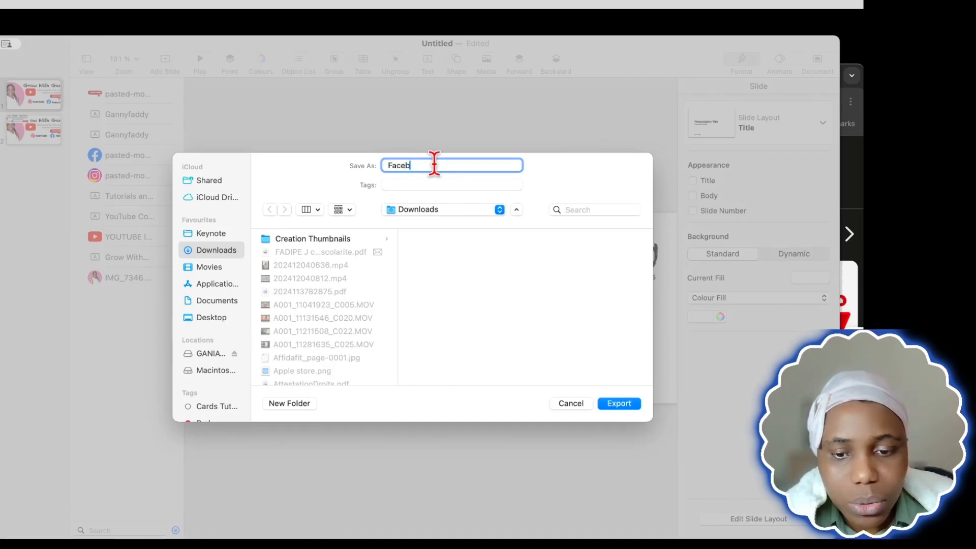
{"action": "type", "text": "ook cover"}
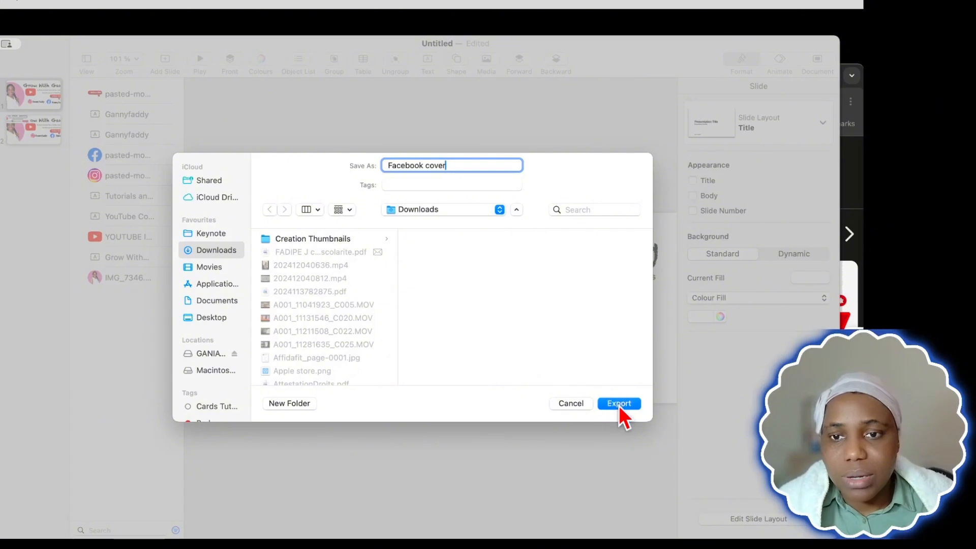
{"action": "left_click", "coordinate": [619, 404]}
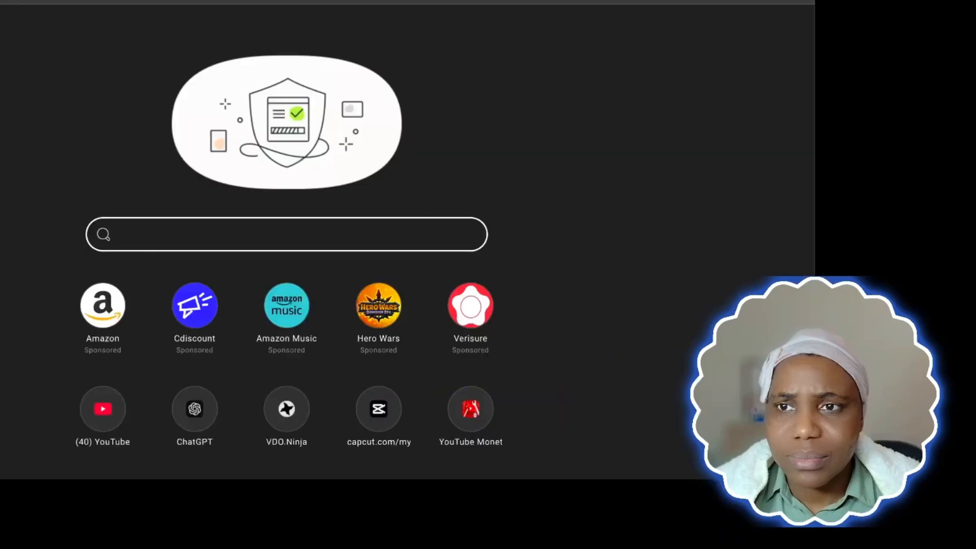
- Open the Grow With Ganny Facebook page in the browser and start selecting a new cover photo file
{"action": "left_click", "coordinate": [49, 63]}
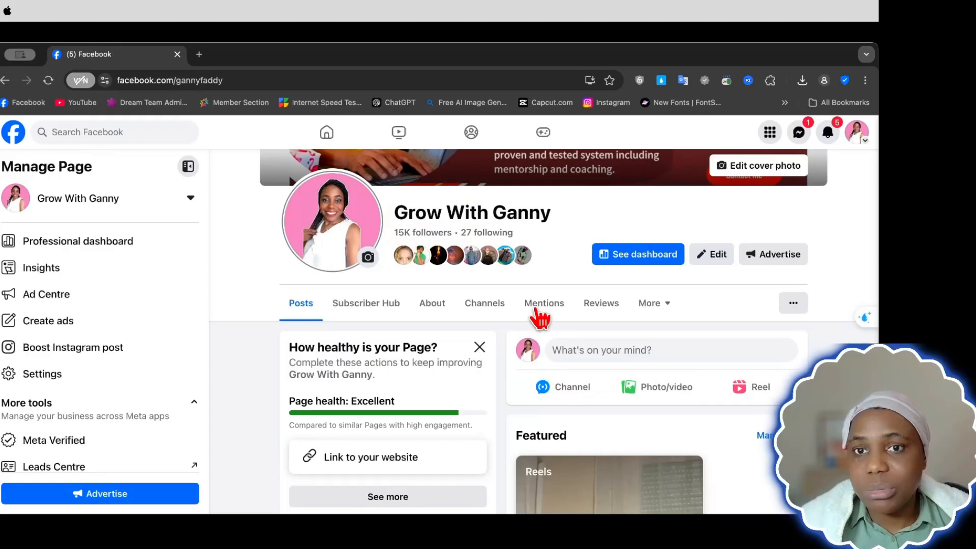
{"action": "scroll", "coordinate": [505, 318], "scroll_direction": "up", "scroll_amount": 4}
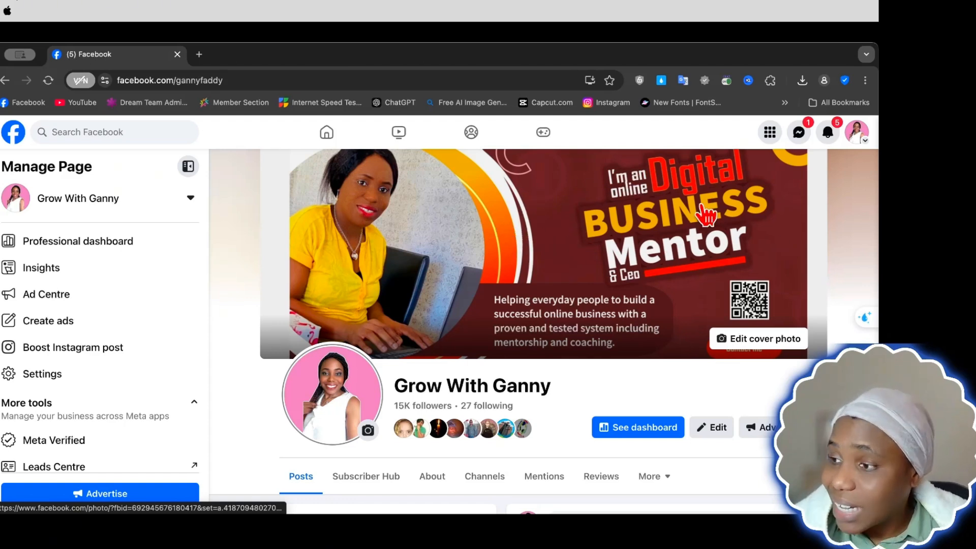
{"action": "left_click", "coordinate": [778, 344]}
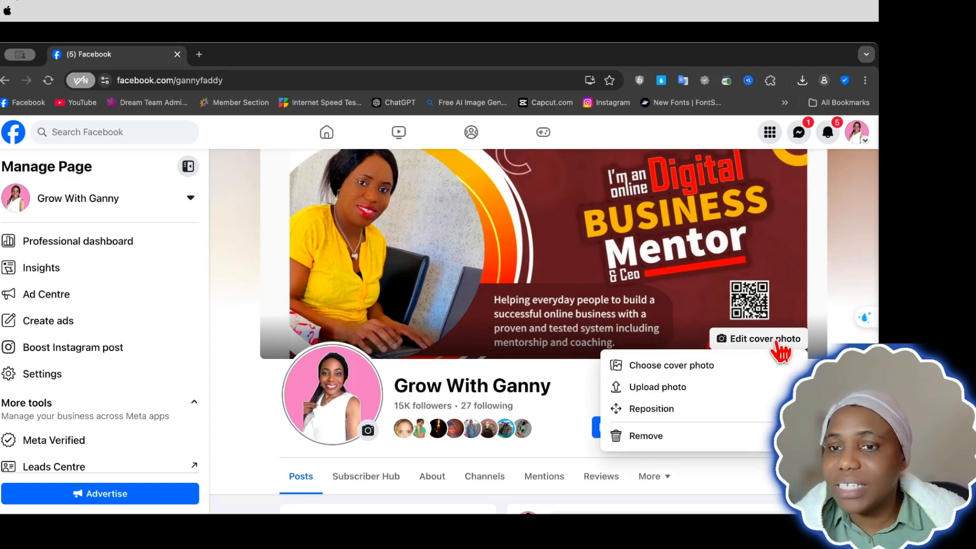
{"action": "left_click", "coordinate": [700, 371]}
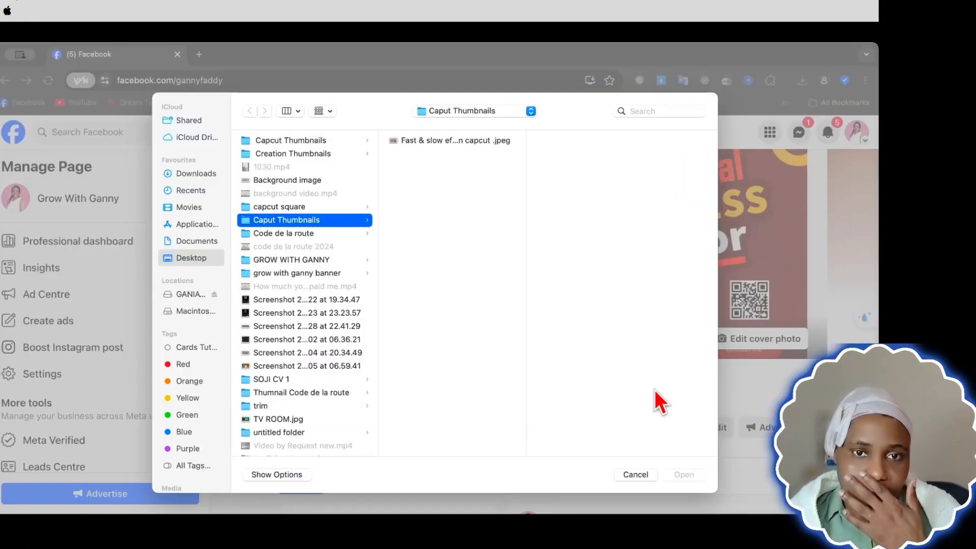
{"action": "left_click", "coordinate": [209, 175]}
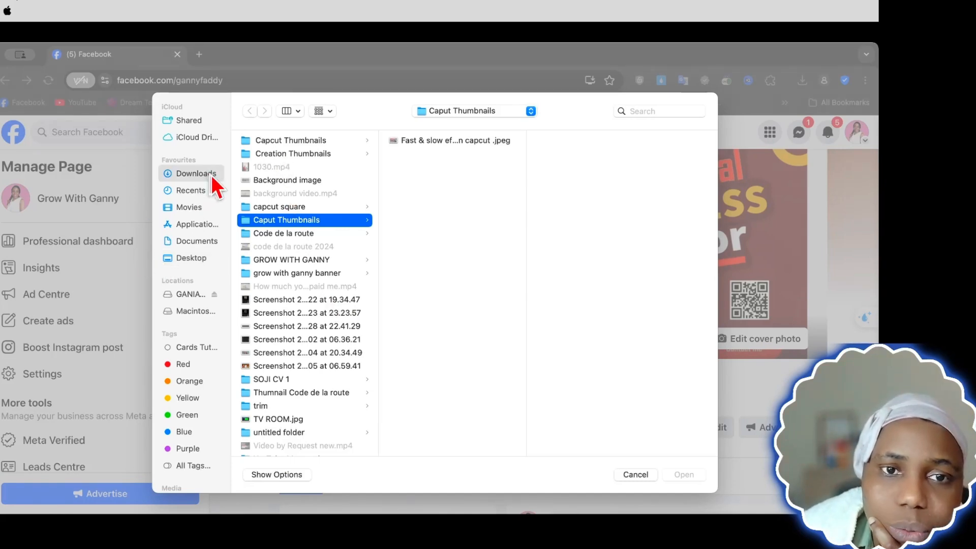
{"action": "left_click", "coordinate": [212, 261]}
{"action": "scroll", "coordinate": [328, 323], "scroll_direction": "down", "scroll_amount": 1}
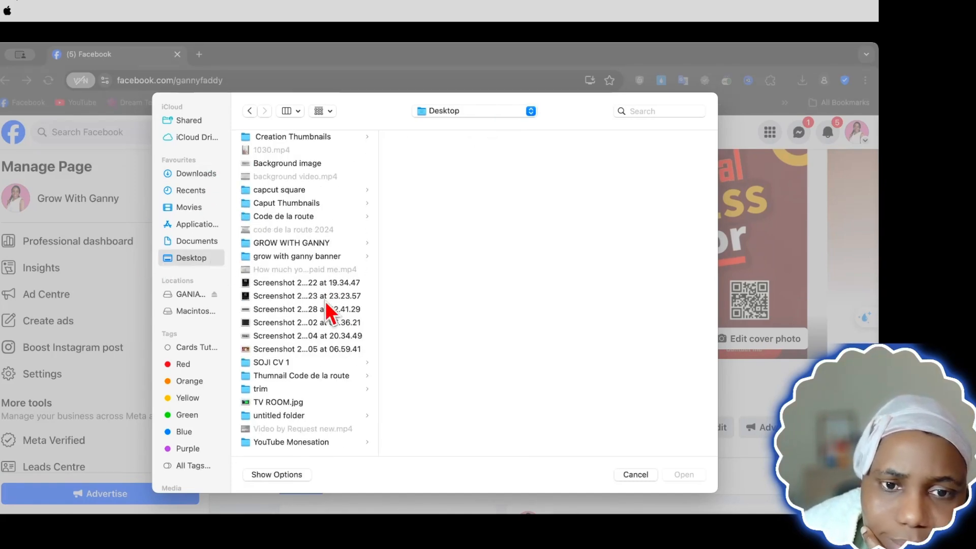
{"action": "scroll", "coordinate": [318, 303], "scroll_direction": "up", "scroll_amount": 1}
{"action": "scroll", "coordinate": [289, 287], "scroll_direction": "down", "scroll_amount": 2}
{"action": "scroll", "coordinate": [289, 286], "scroll_direction": "up", "scroll_amount": 2}
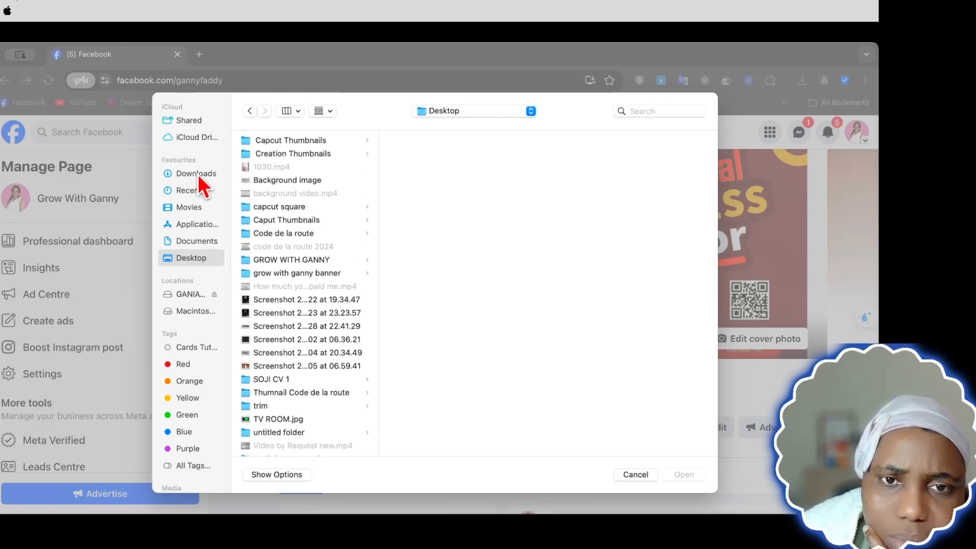
- Load Facebook cover.001.jpeg from the Facebook cover folder in Downloads as the cover photo and reposition it slightly lower
{"action": "left_click", "coordinate": [197, 175]}
{"action": "scroll", "coordinate": [312, 340], "scroll_direction": "down", "scroll_amount": 10}
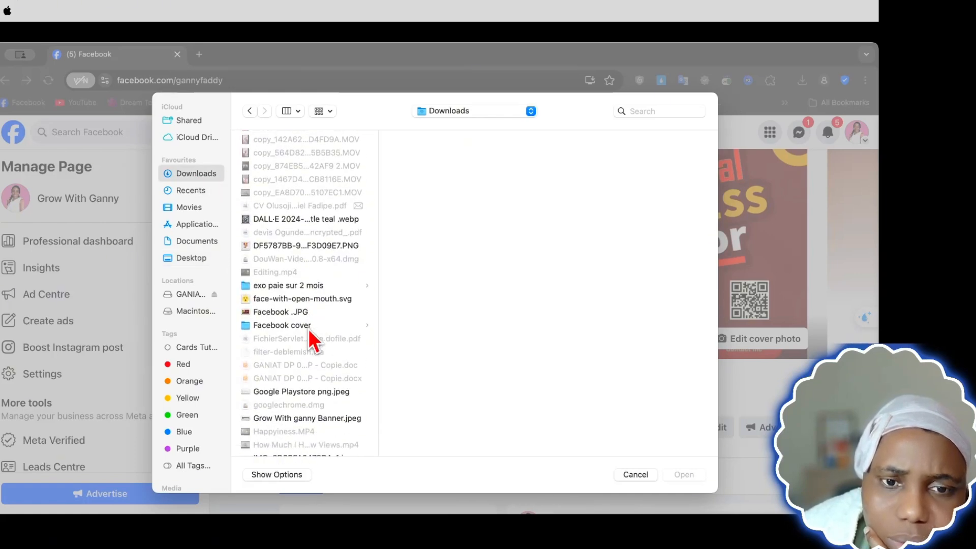
{"action": "left_click", "coordinate": [291, 244]}
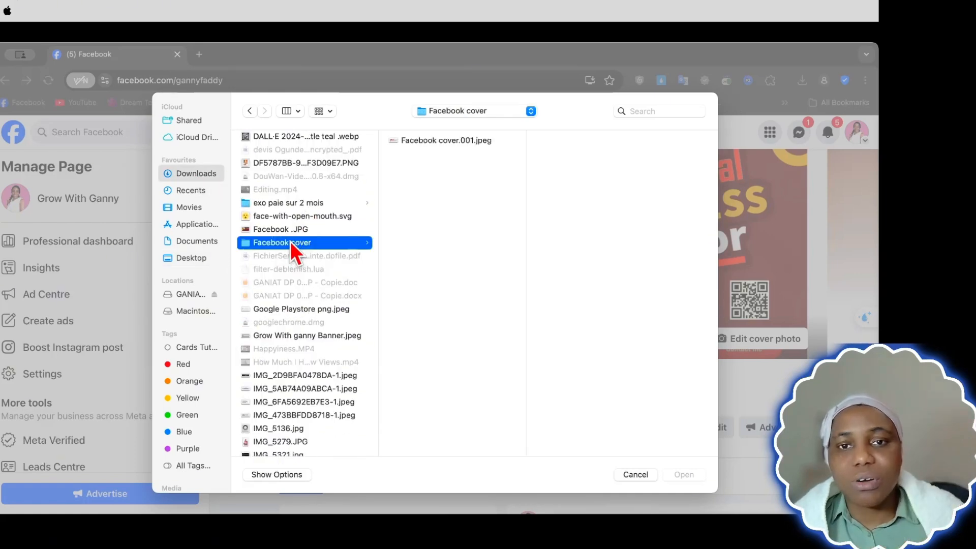
{"action": "left_click", "coordinate": [447, 143]}
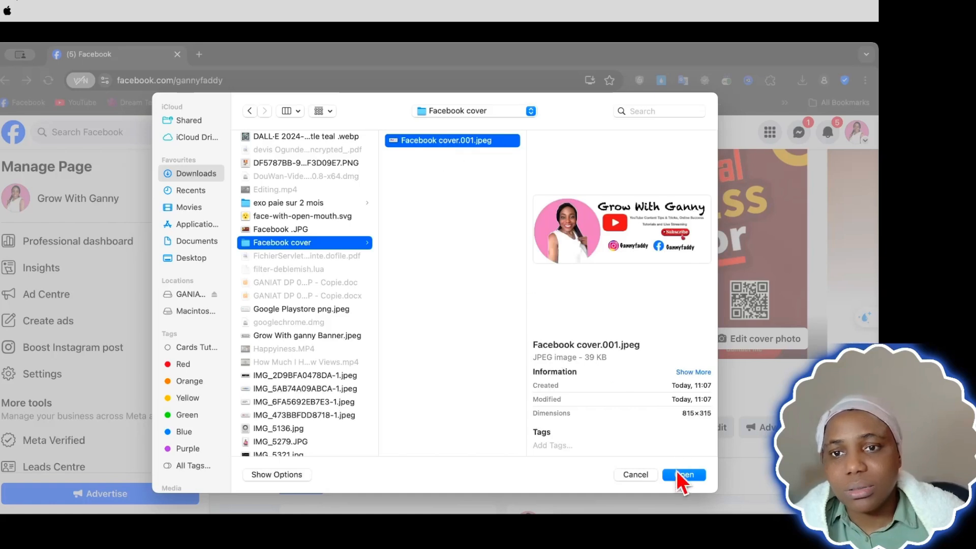
{"action": "left_click", "coordinate": [693, 477]}
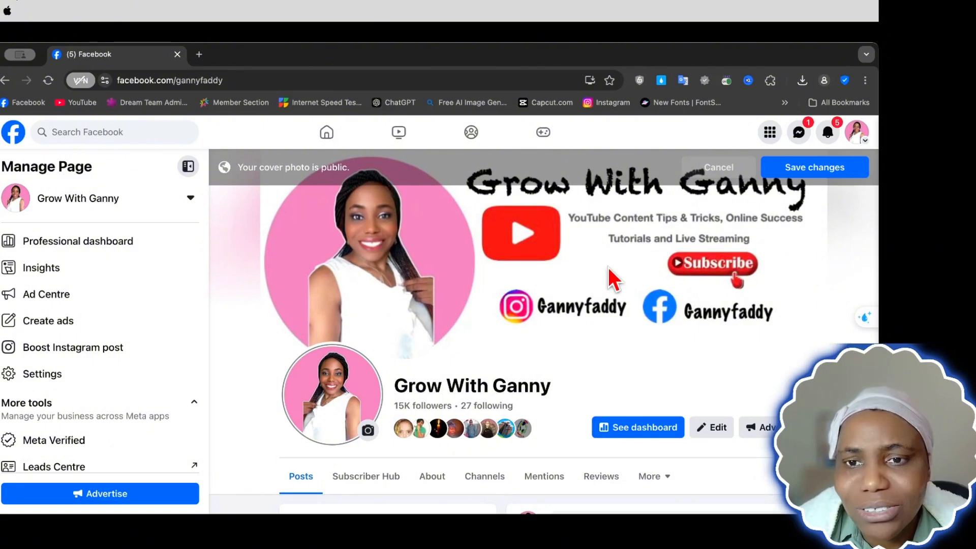
{"action": "left_click_drag", "start_coordinate": [608, 267], "coordinate": [612, 311]}
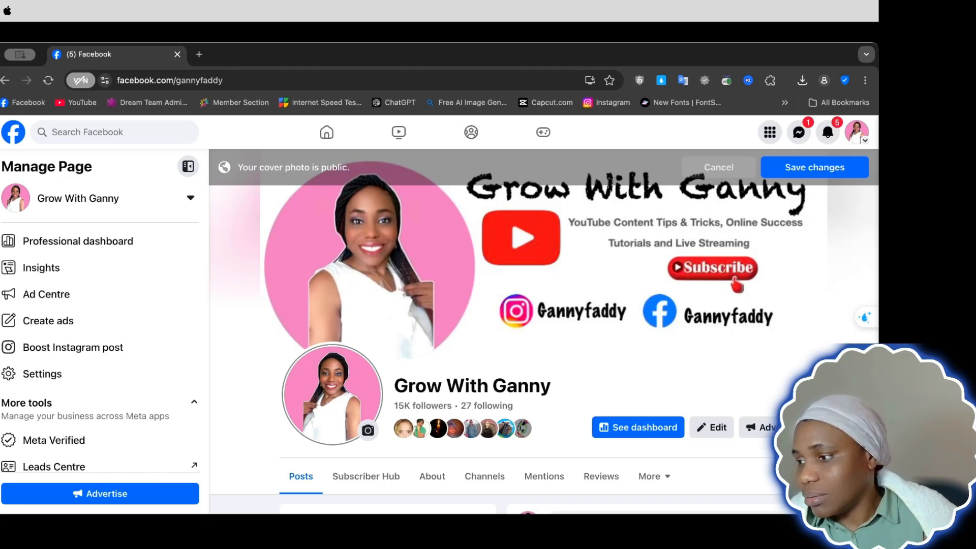
- Switch to Keynote, shrink the circular portrait on slide 1 and place it fully inside the slide's lower left area
{"action": "key", "text": "super+Tab"}
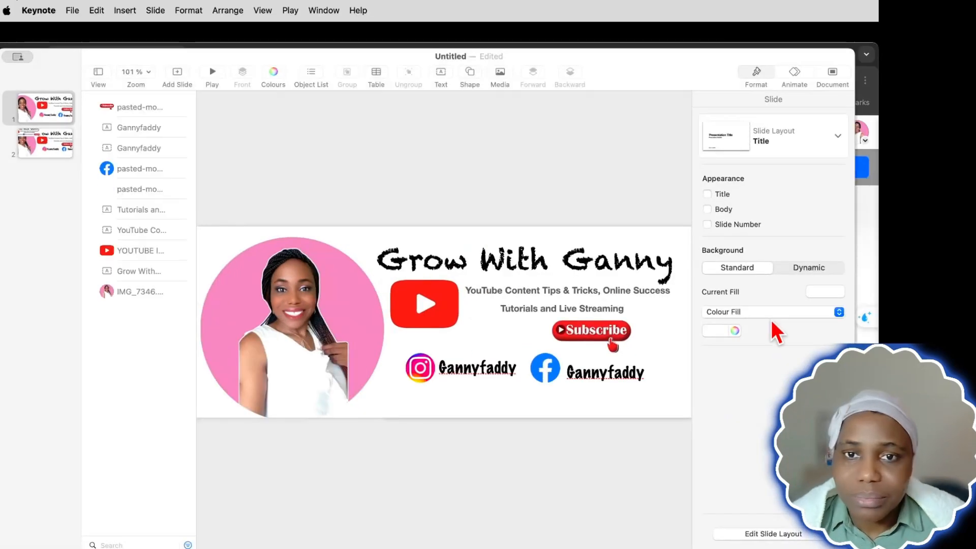
{"action": "left_click", "coordinate": [311, 325]}
{"action": "left_click_drag", "start_coordinate": [309, 316], "coordinate": [309, 338]}
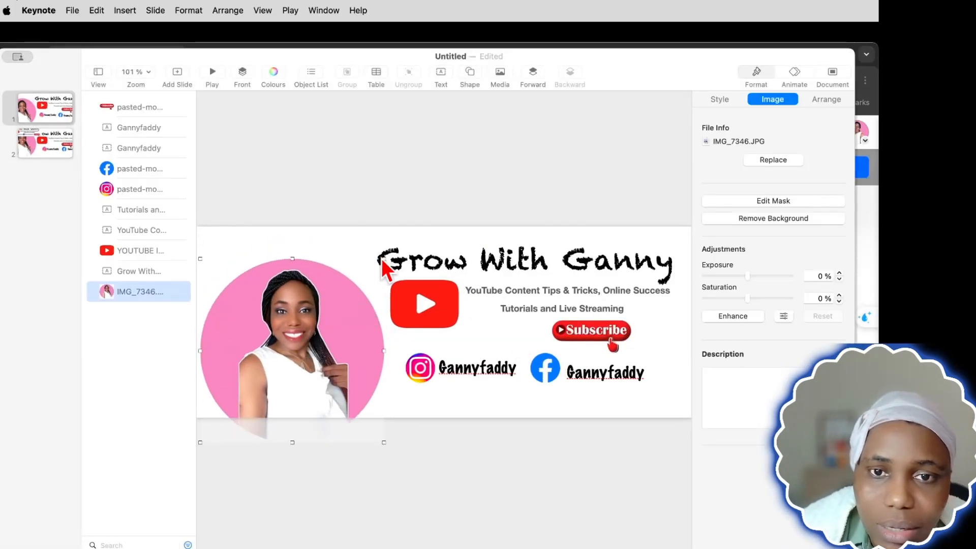
{"action": "left_click_drag", "start_coordinate": [385, 260], "coordinate": [337, 283]}
{"action": "left_click_drag", "start_coordinate": [285, 342], "coordinate": [281, 315]}
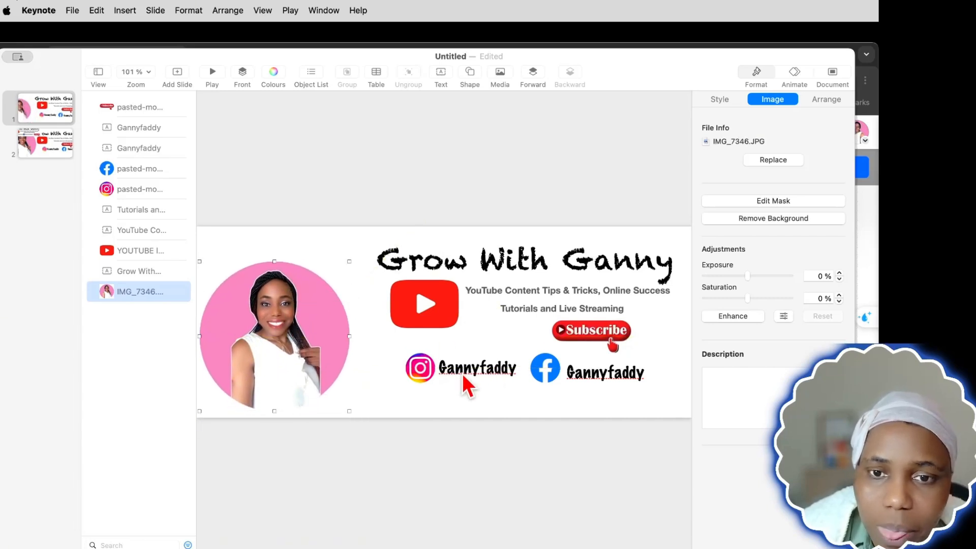
- Move the Instagram and Facebook icons and their Gannyfaddy labels lower on the slide and align them in one row, shifting the icons left
{"action": "left_click", "coordinate": [428, 376]}
{"action": "left_click_drag", "start_coordinate": [427, 376], "coordinate": [390, 375]}
{"action": "left_click_drag", "start_coordinate": [488, 378], "coordinate": [451, 393]}
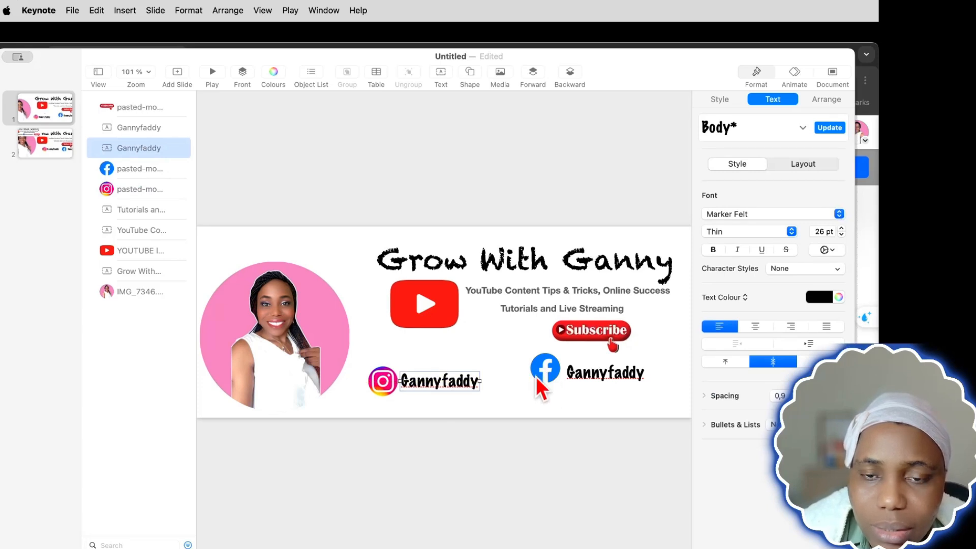
{"action": "left_click_drag", "start_coordinate": [546, 381], "coordinate": [519, 394]}
{"action": "left_click_drag", "start_coordinate": [596, 379], "coordinate": [605, 394]}
- Move the Subscribe button, both tagline lines, the YouTube logo and the Grow With Ganny title slightly lower on the slide
{"action": "left_click_drag", "start_coordinate": [611, 345], "coordinate": [615, 362]}
{"action": "mouse_move", "coordinate": [580, 310]}
{"action": "left_mouse_down"}
{"action": "mouse_move", "coordinate": [581, 324]}
{"action": "mouse_move", "coordinate": [577, 307]}
{"action": "left_mouse_up"}
{"action": "left_click_drag", "start_coordinate": [577, 291], "coordinate": [577, 305]}
{"action": "left_click_drag", "start_coordinate": [435, 305], "coordinate": [436, 325]}
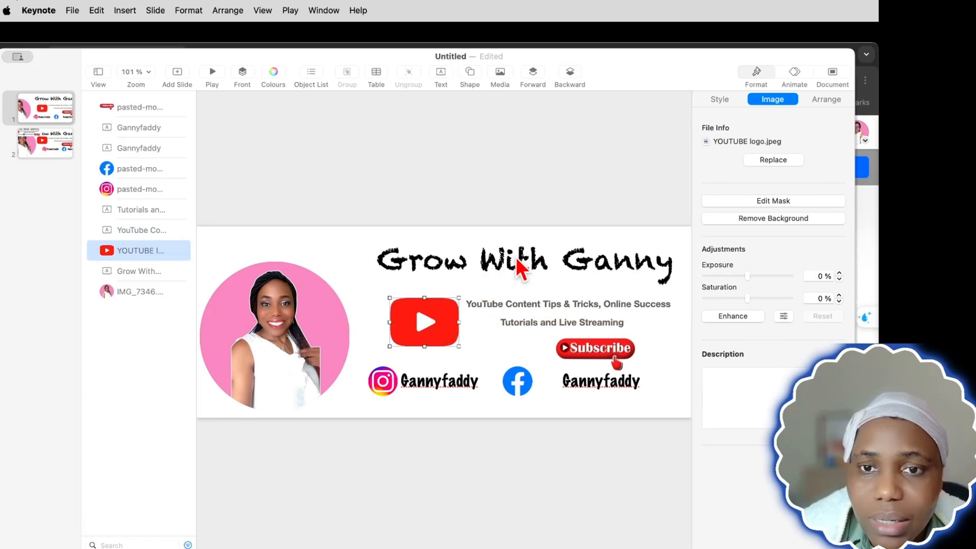
{"action": "left_click", "coordinate": [516, 260]}
{"action": "left_click_drag", "start_coordinate": [516, 260], "coordinate": [518, 278]}
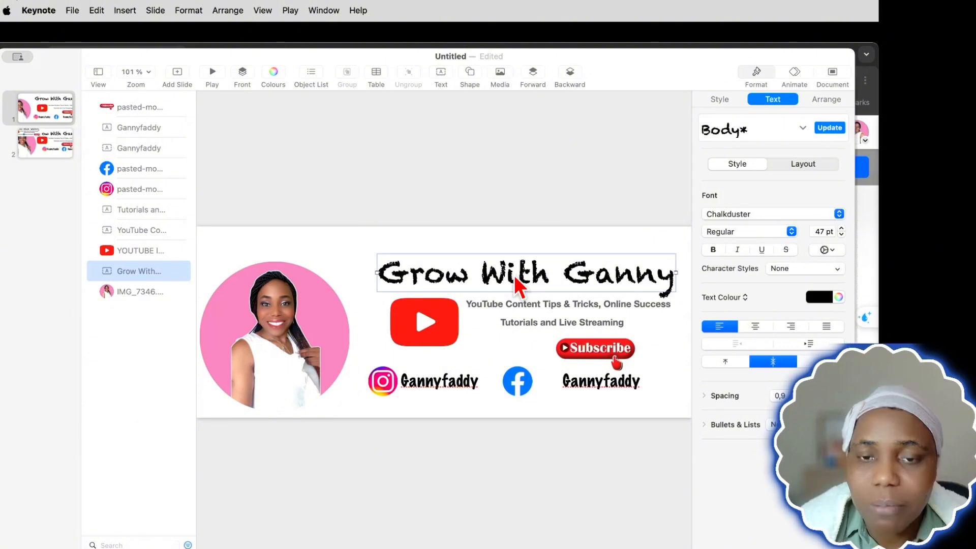
- Set up an image export limited to slide 1 in JPEG (Smaller File Size) format and proceed to saving
{"action": "left_click", "coordinate": [73, 11]}
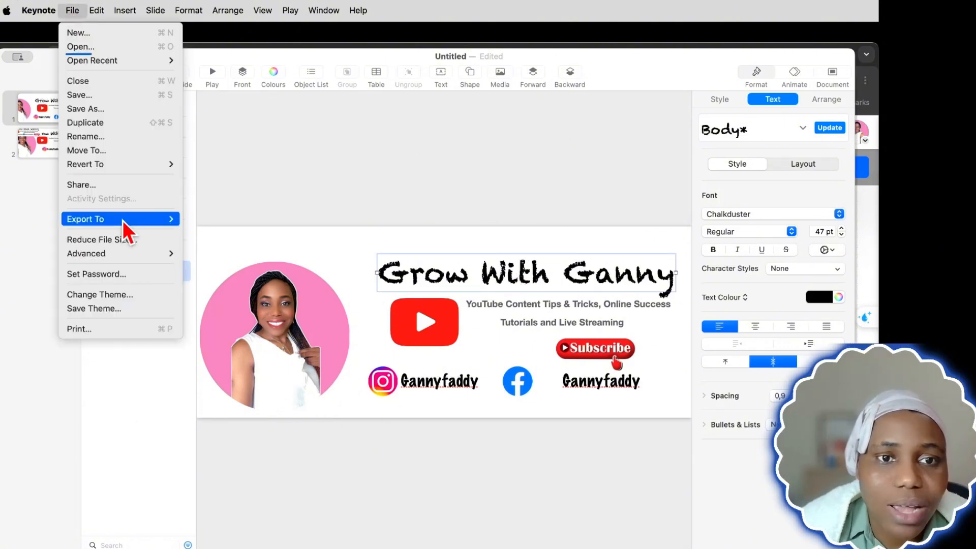
{"action": "mouse_move", "coordinate": [124, 223]}
{"action": "left_click", "coordinate": [200, 278]}
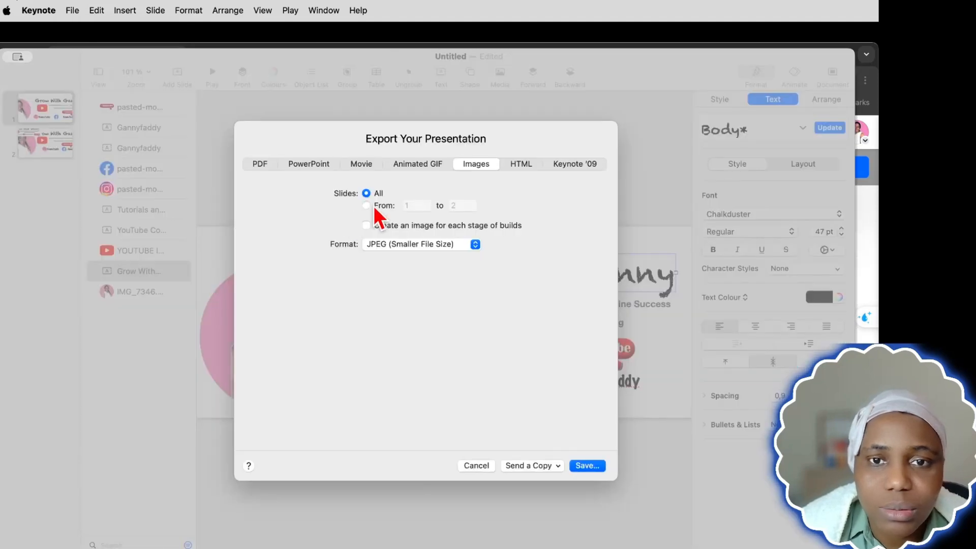
{"action": "left_click", "coordinate": [366, 205]}
{"action": "double_click", "coordinate": [463, 205]}
{"action": "key", "text": "BackSpace"}
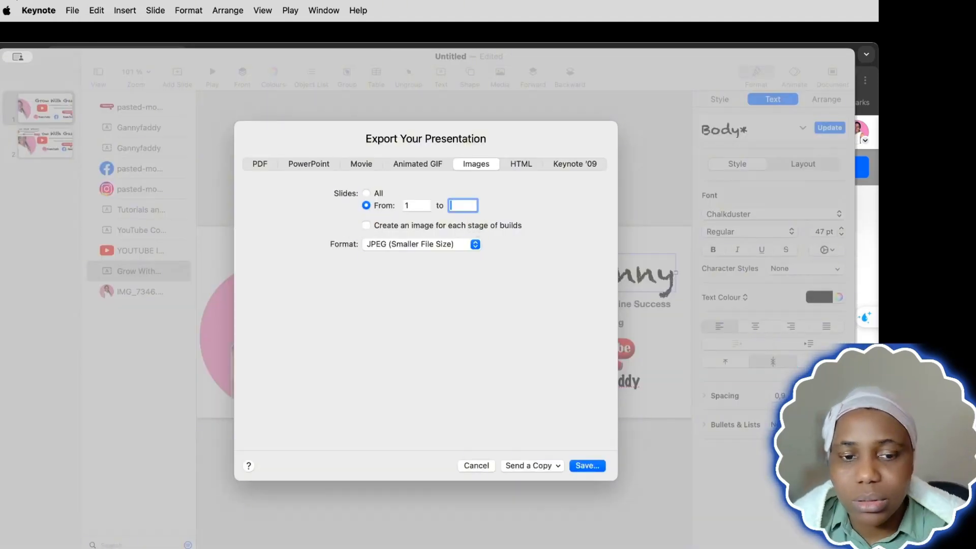
{"action": "left_click", "coordinate": [589, 466]}
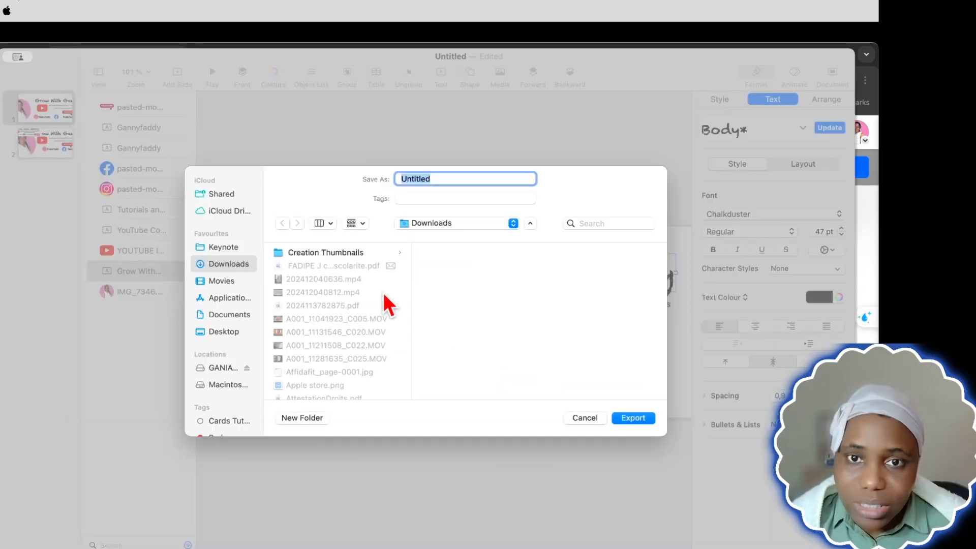
- Choose the Facebook cover folder in Downloads as the export location
{"action": "scroll", "coordinate": [331, 327], "scroll_direction": "down", "scroll_amount": 10}
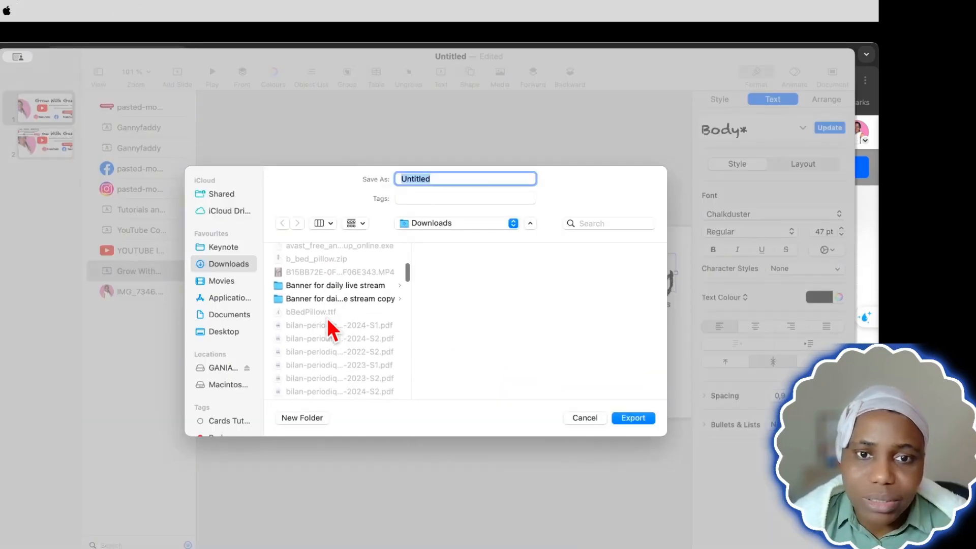
{"action": "scroll", "coordinate": [330, 326], "scroll_direction": "down", "scroll_amount": 15}
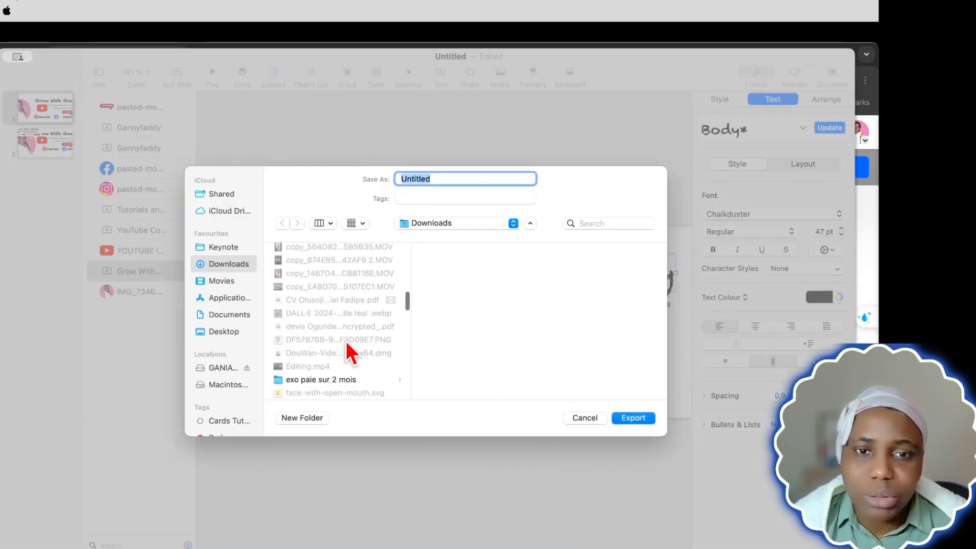
{"action": "scroll", "coordinate": [351, 351], "scroll_direction": "down", "scroll_amount": 5}
{"action": "left_click", "coordinate": [340, 283]}
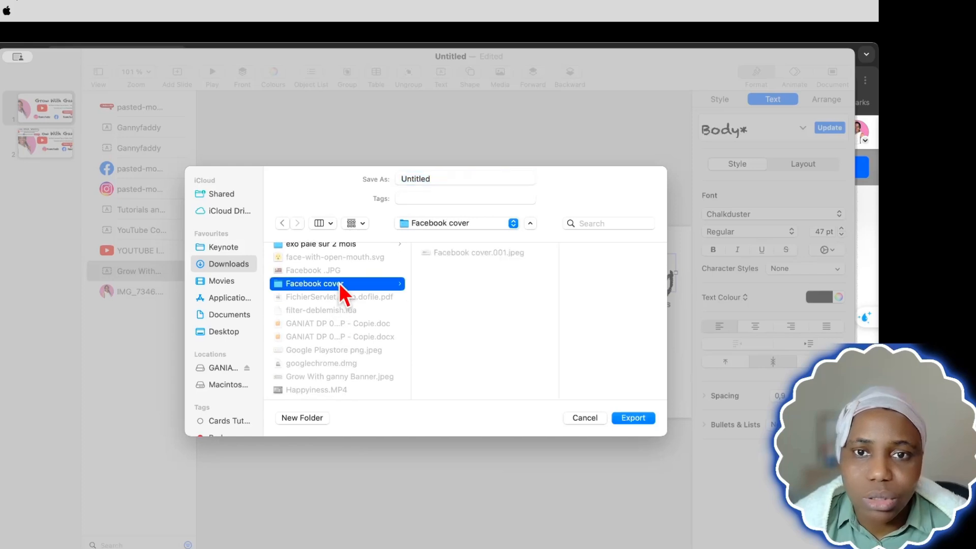
- Name the export "facebook cover" and export it
{"action": "left_click", "coordinate": [432, 179]}
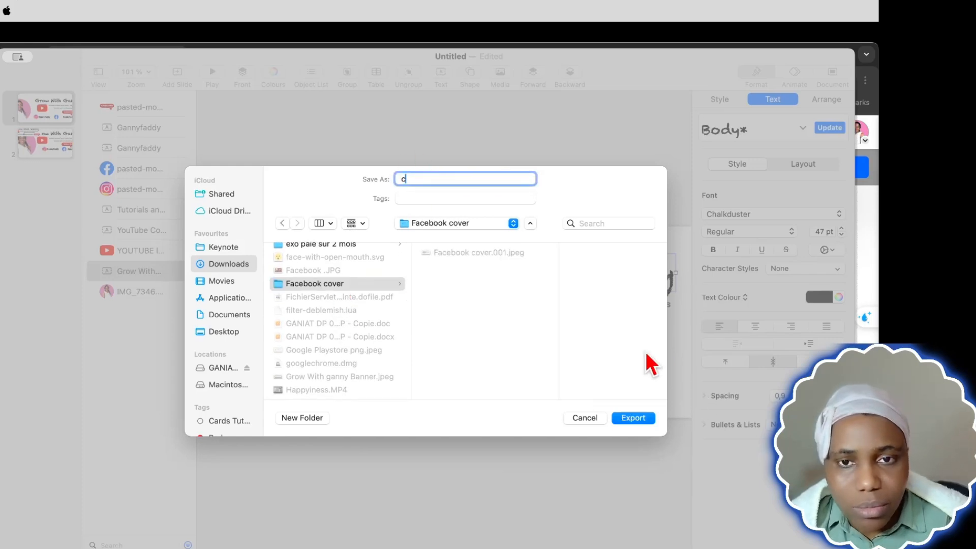
{"action": "type", "text": "c"}
{"action": "key", "text": "BackSpace"}
{"action": "type", "text": "facrbook"}
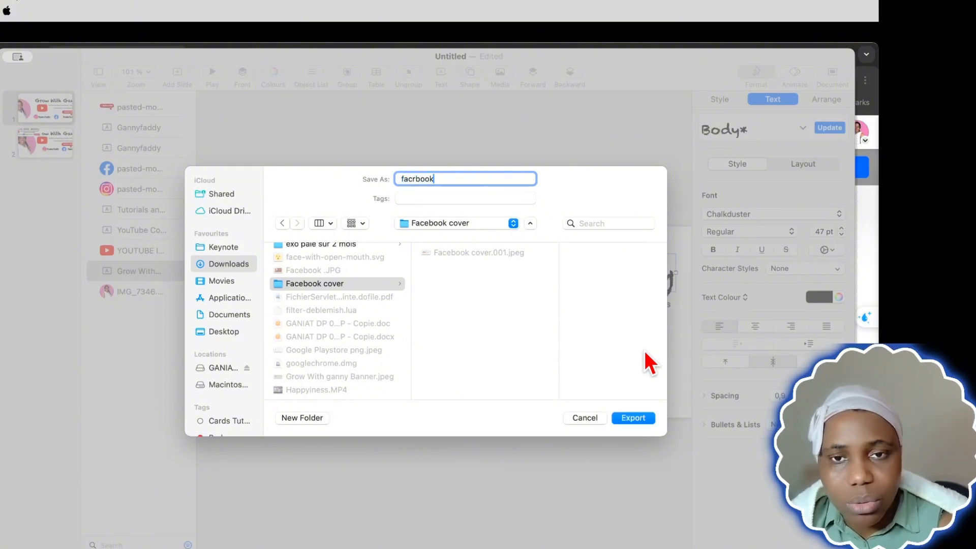
{"action": "key", "text": "BackSpace"}
{"action": "key", "text": "BackSpace"}
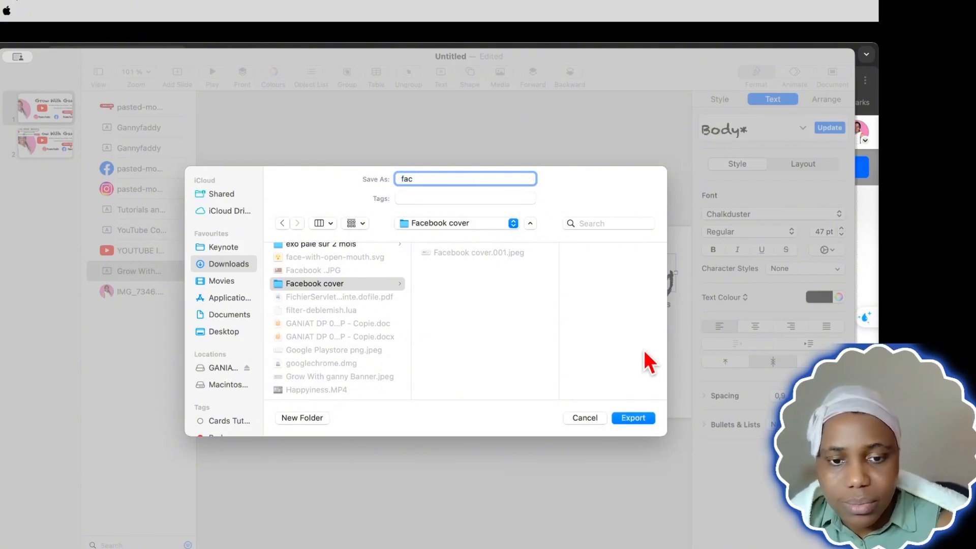
{"action": "type", "text": "ebook"}
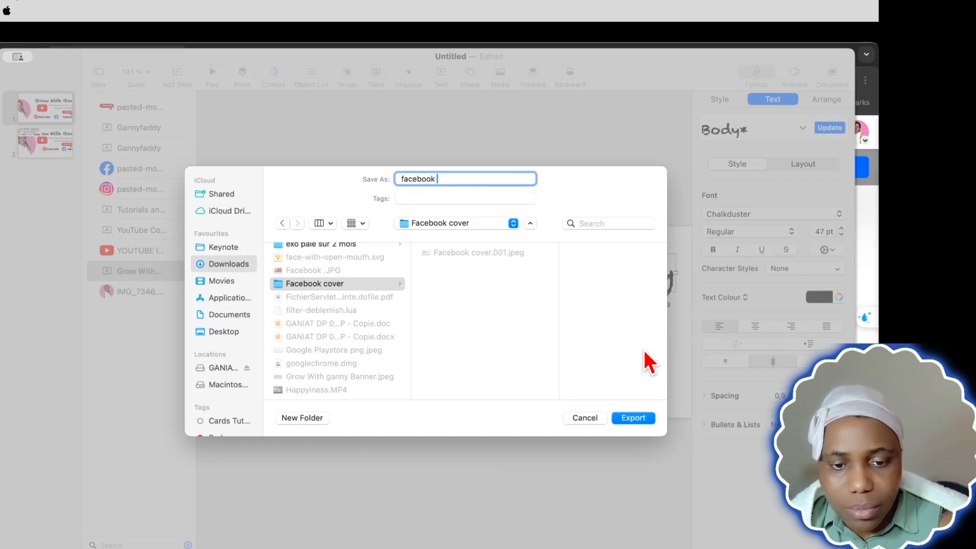
{"action": "type", "text": " cover"}
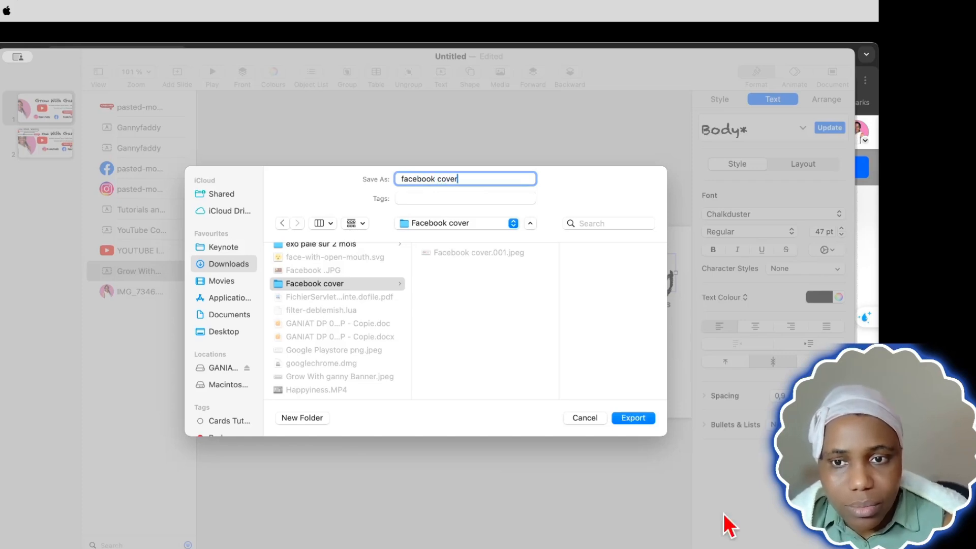
{"action": "left_click", "coordinate": [633, 418]}
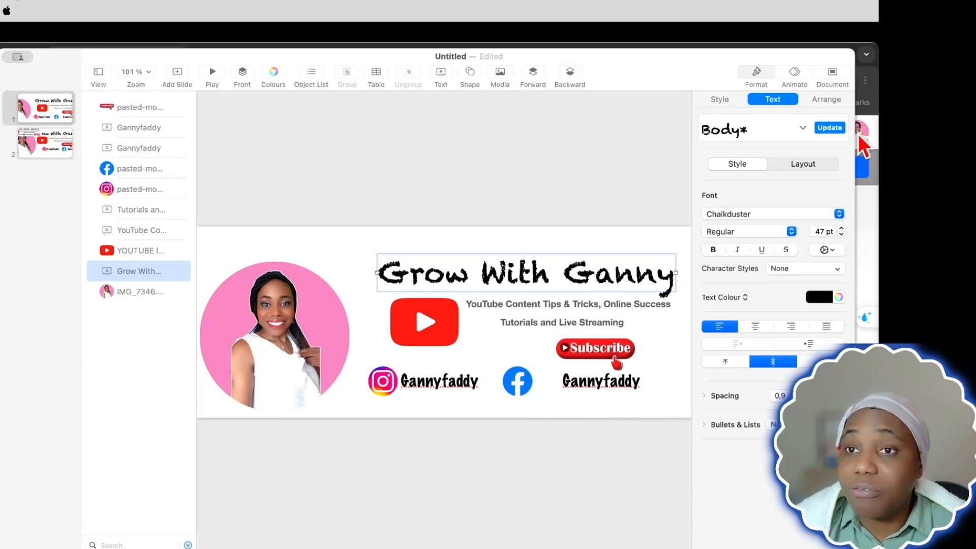
- Switch to the Facebook page in the browser and upload facebook cover.001.jpeg from the nested facebook cover folder as the cover photo
{"action": "left_click", "coordinate": [753, 338]}
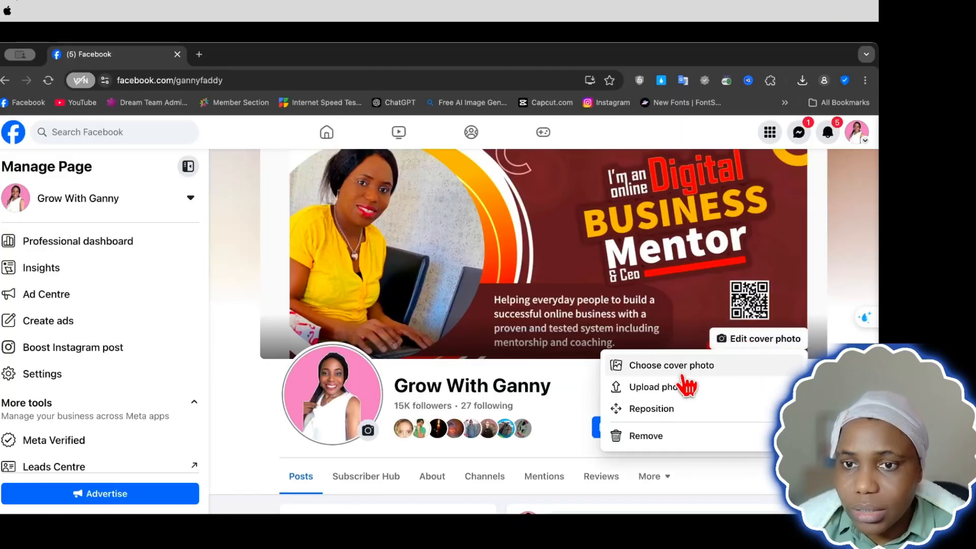
{"action": "left_click", "coordinate": [680, 389]}
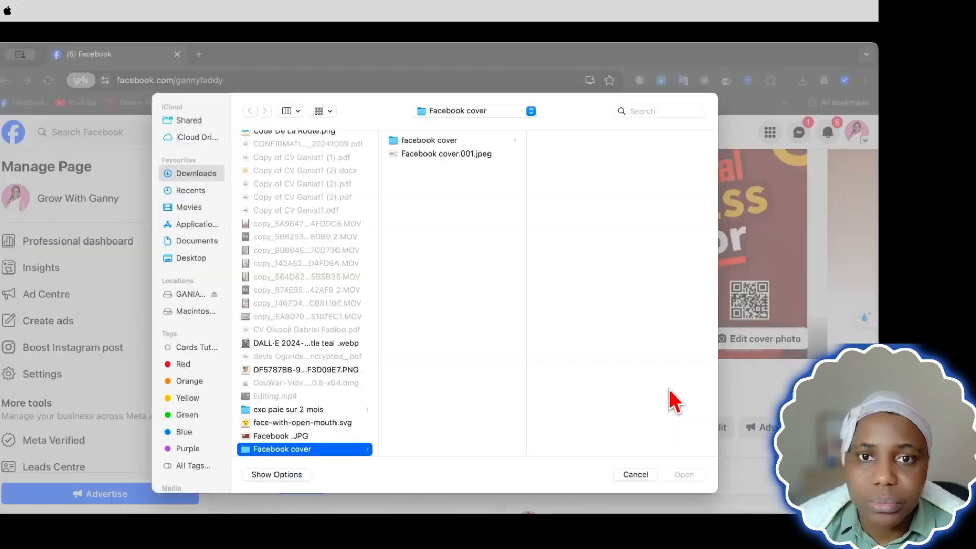
{"action": "left_click", "coordinate": [439, 141]}
{"action": "left_click", "coordinate": [573, 140]}
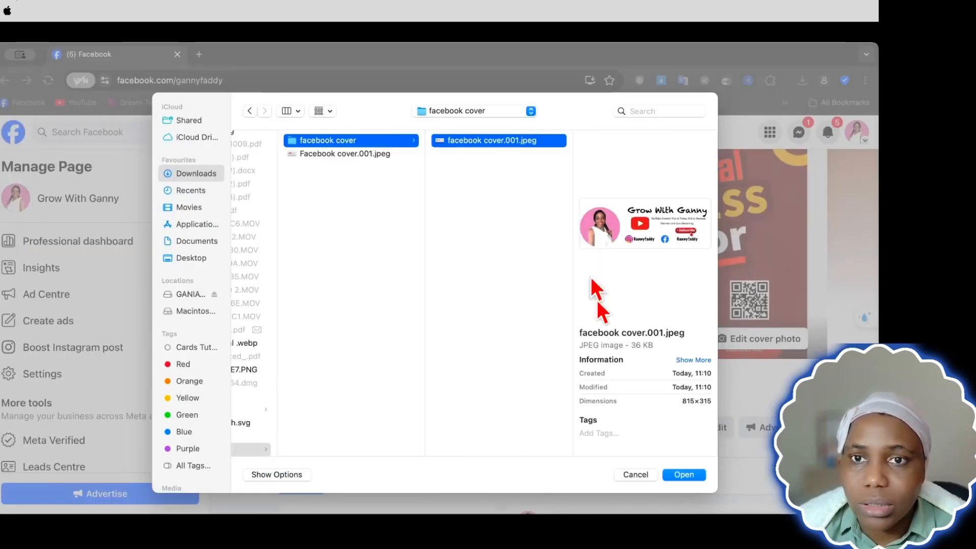
{"action": "left_click", "coordinate": [684, 475]}
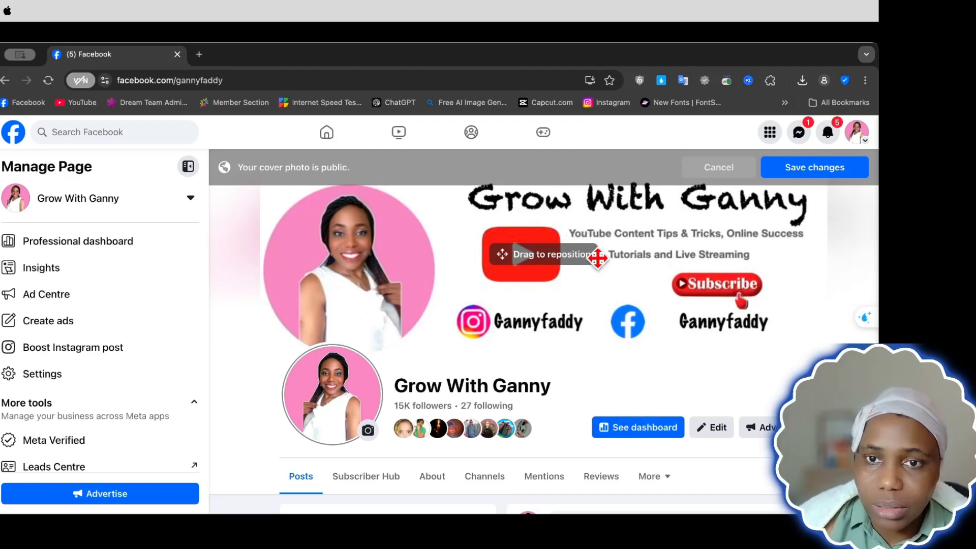
- Reposition the new cover photo slightly lower and save the changes to the page
{"action": "left_click_drag", "start_coordinate": [597, 258], "coordinate": [598, 271]}
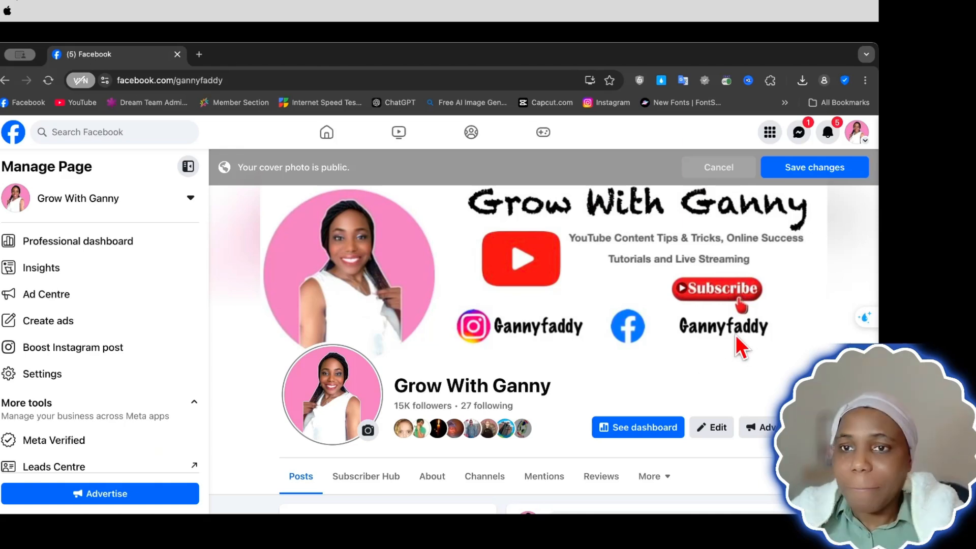
{"action": "left_click", "coordinate": [808, 167]}
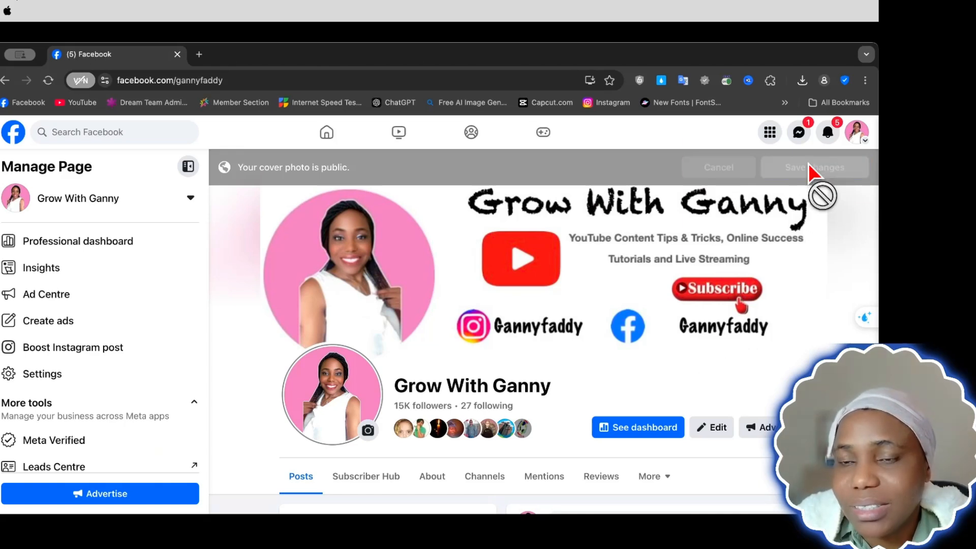